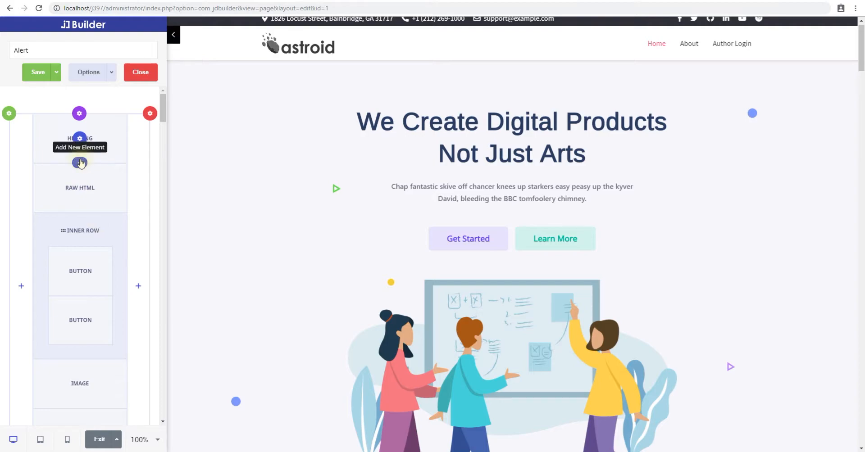
# Add an Icon element directly below the Heading element and open its Basic settings
pyautogui.click(80, 164)
pyautogui.click(474, 234)
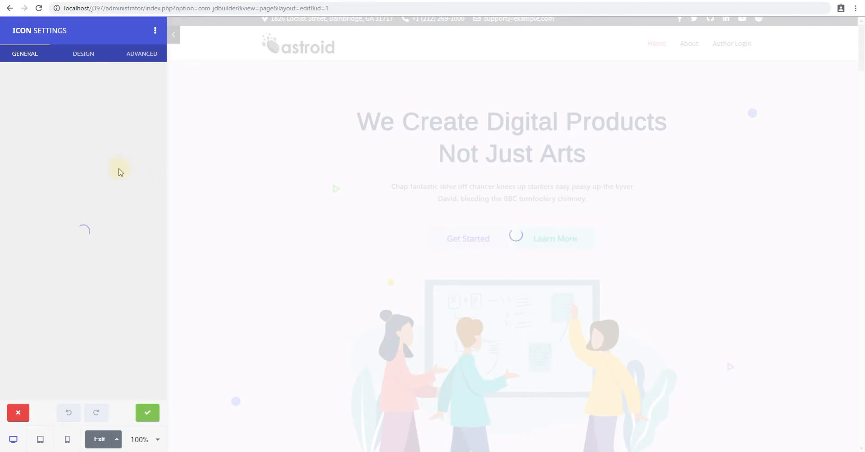
pyautogui.click(37, 84)
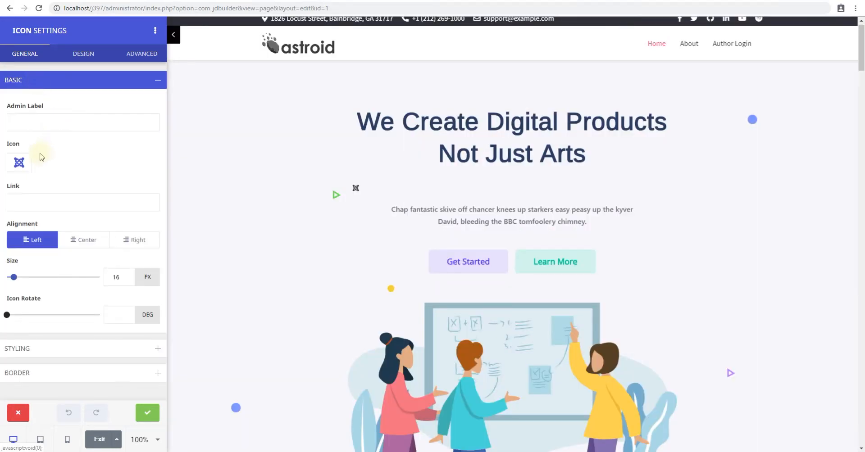
# Browse the icon library's sets, search Font Awesome for "youtube", and choose the solid YouTube play icon
pyautogui.click(20, 162)
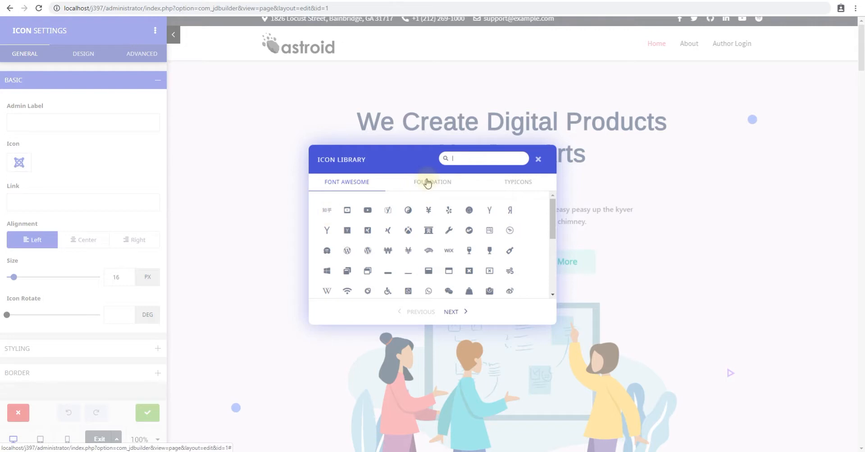
pyautogui.click(428, 182)
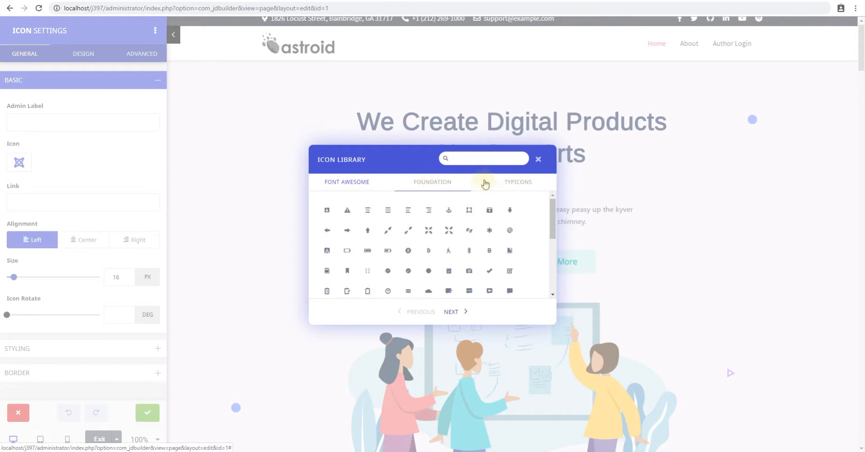
pyautogui.click(517, 182)
pyautogui.click(353, 183)
pyautogui.click(472, 163)
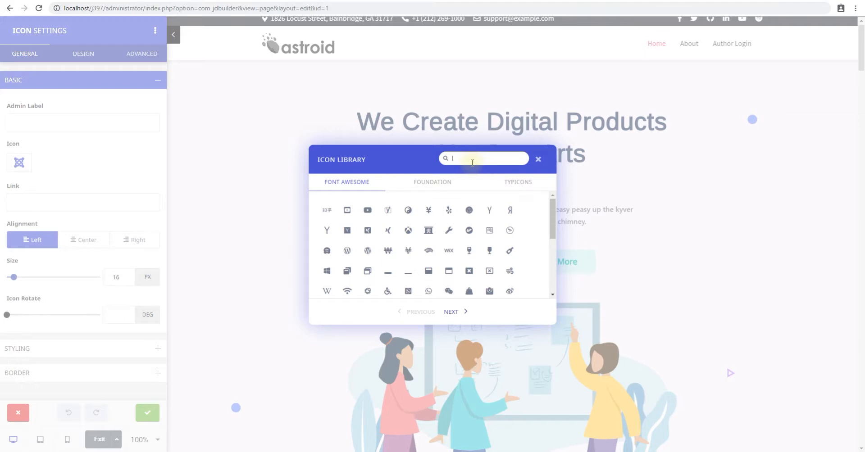
pyautogui.write('youtube')
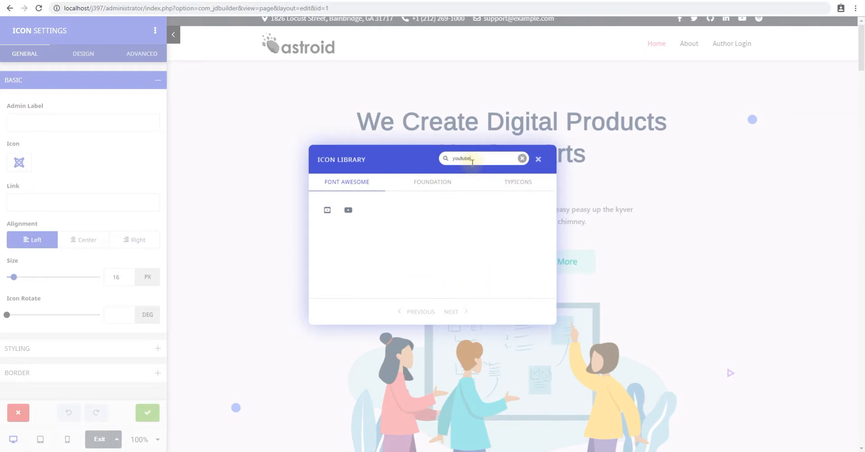
pyautogui.click(348, 210)
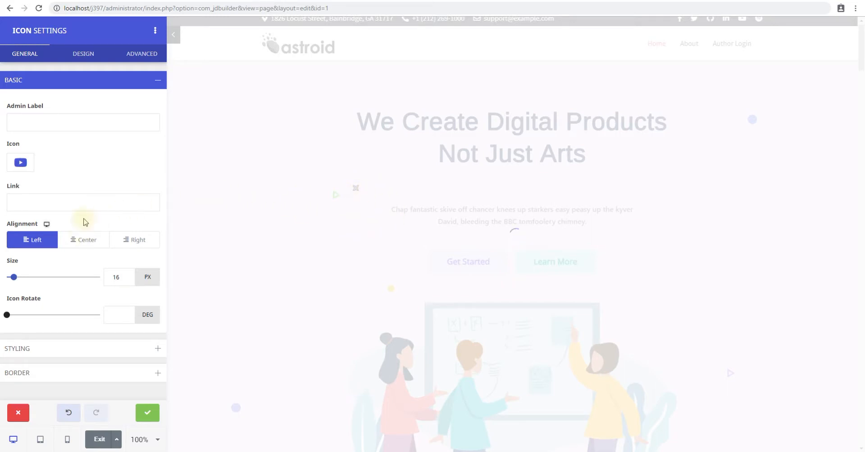
pyautogui.click(52, 201)
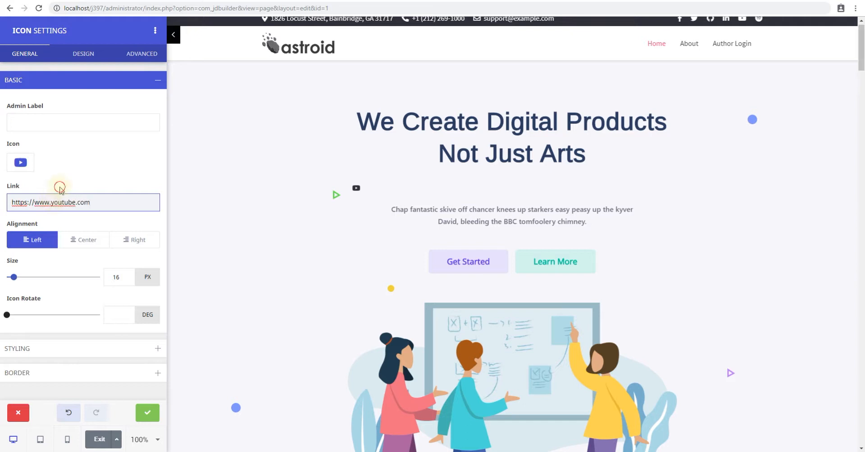
pyautogui.click(19, 240)
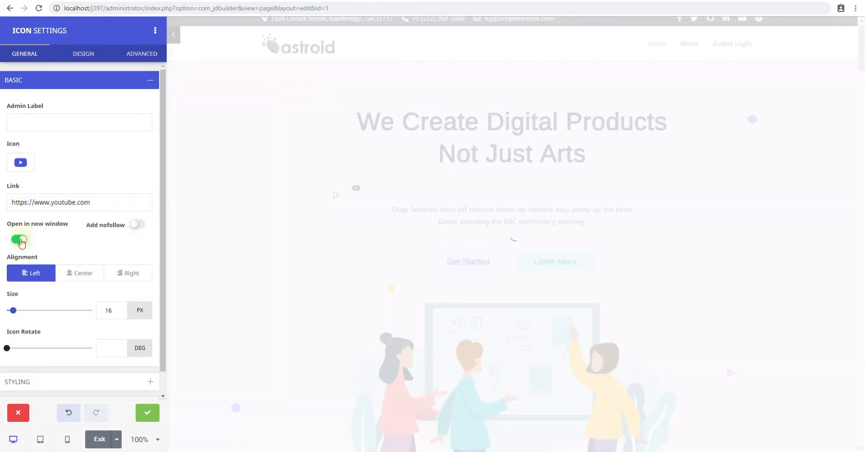
# Center-align the icon and set its size to 80 px
pyautogui.click(72, 276)
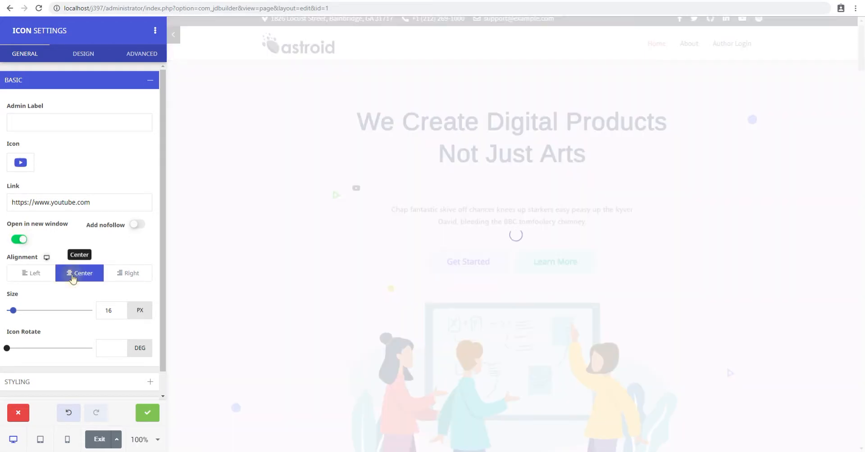
pyautogui.moveTo(47, 257)
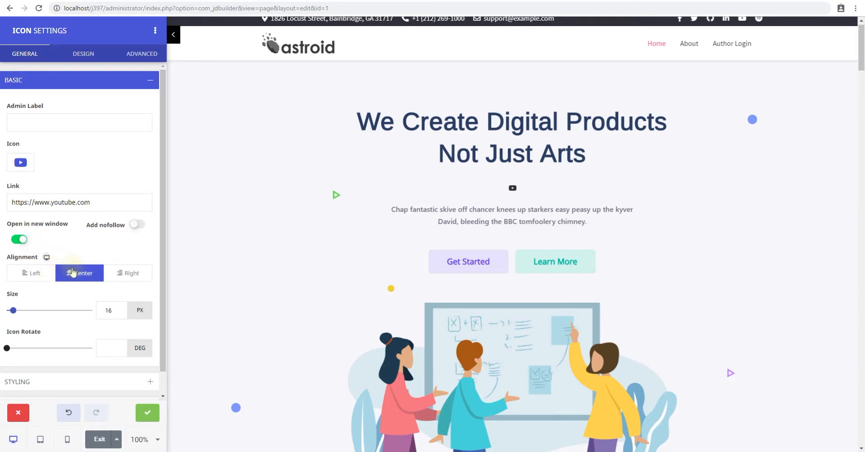
pyautogui.moveTo(114, 308); pyautogui.dragTo(96, 312)
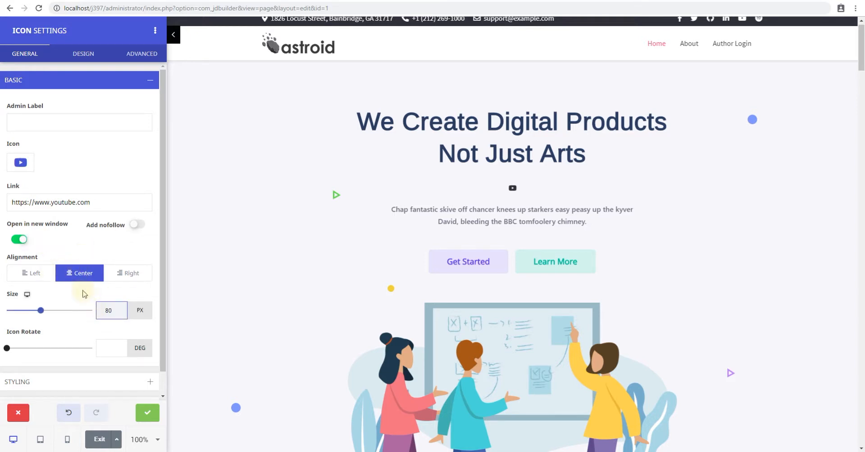
pyautogui.click(82, 291)
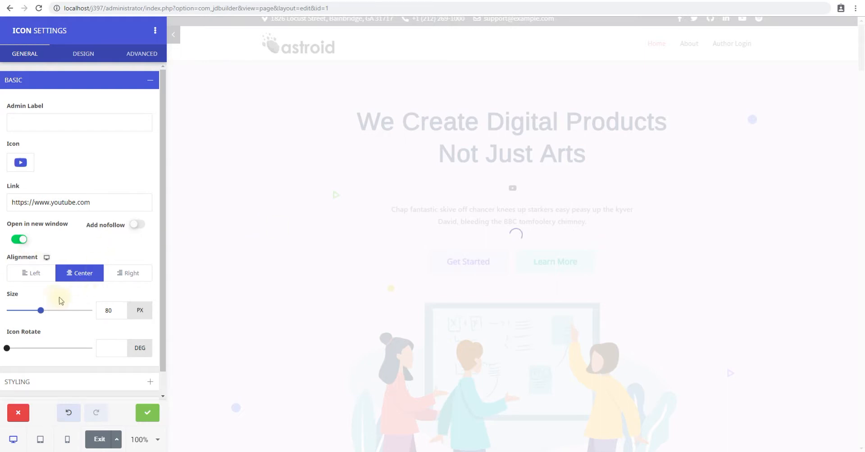
# Try rotating the icon by 90 degrees
pyautogui.click(107, 345)
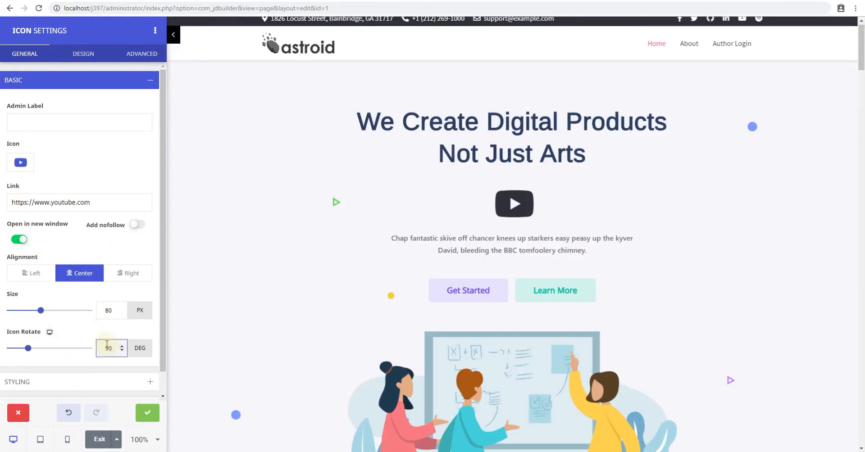
pyautogui.click(107, 332)
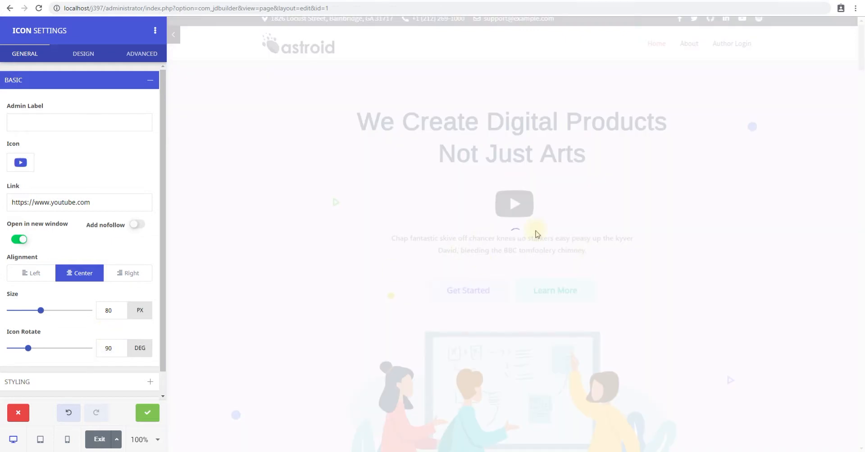
# Set the icon's rotation to 0 degrees
pyautogui.scroll(-1, 128, 271)
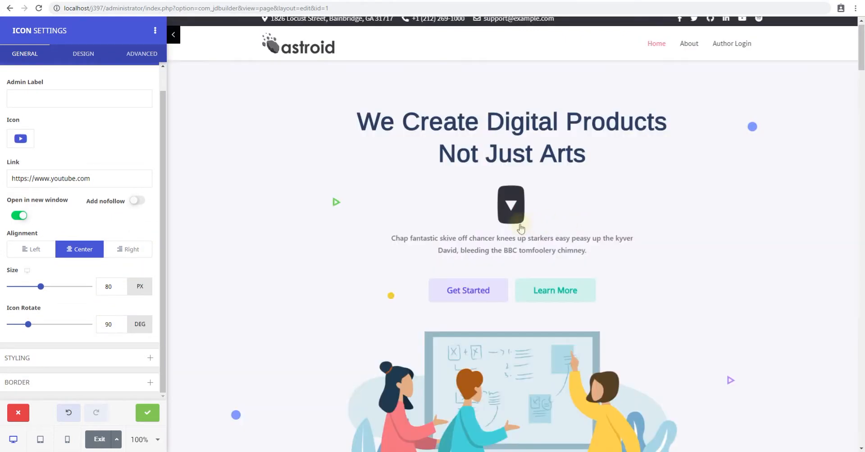
pyautogui.doubleClick(109, 325)
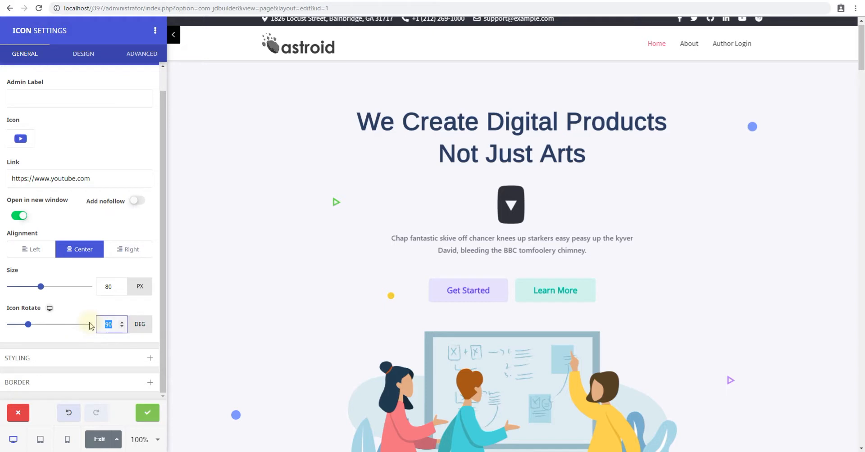
pyautogui.write('0')
pyautogui.click(98, 311)
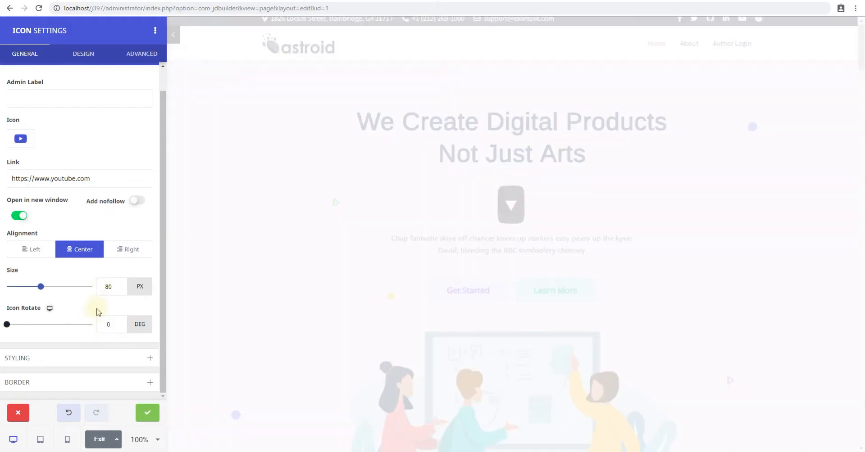
# Set the icon's normal color to pure red, #ff0000, in the Styling settings
pyautogui.click(87, 358)
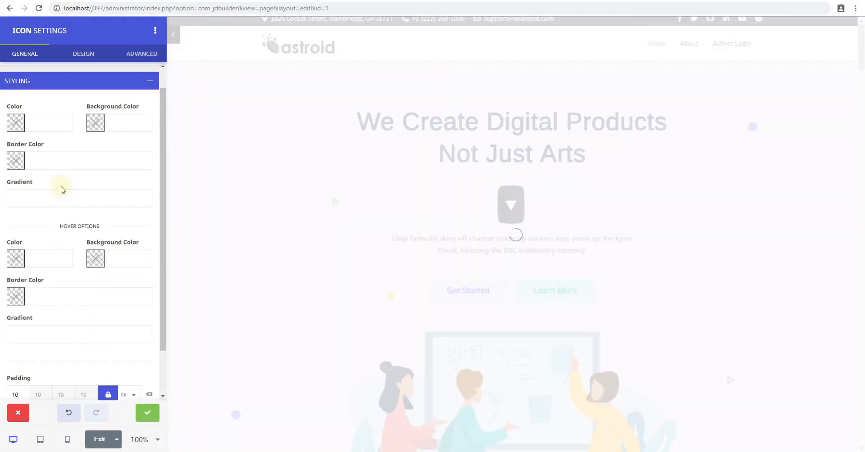
pyautogui.click(17, 124)
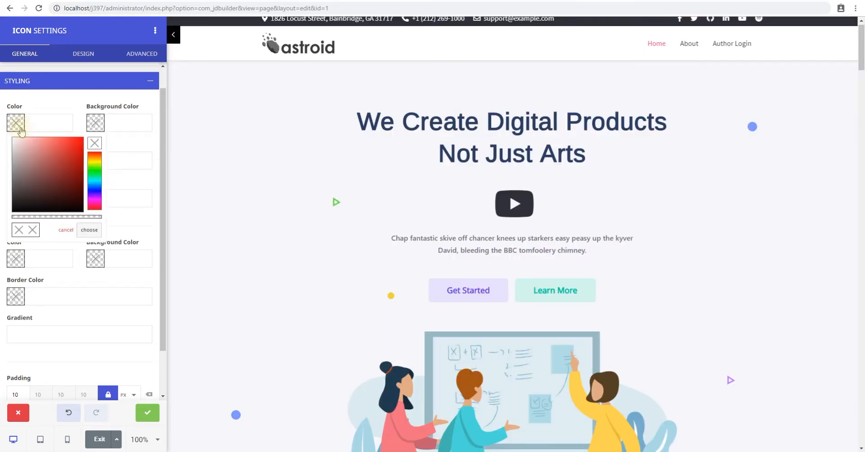
pyautogui.click(83, 138)
pyautogui.click(122, 139)
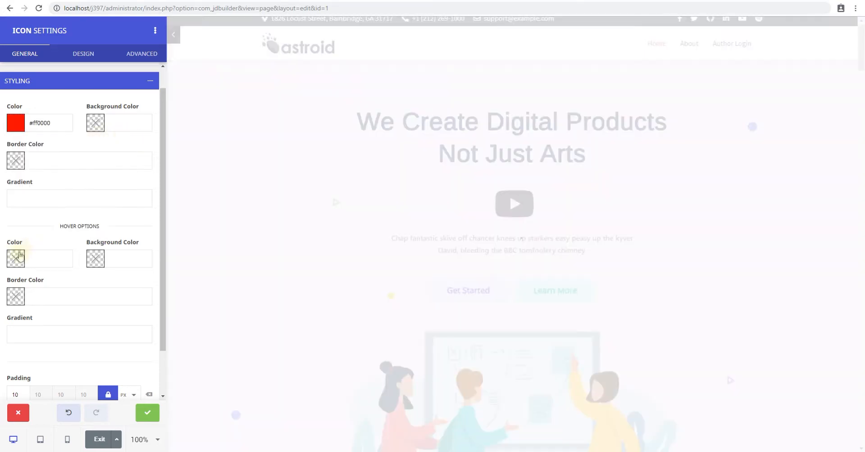
# Set the icon's hover color to black, #000000
pyautogui.click(18, 259)
pyautogui.click(12, 349)
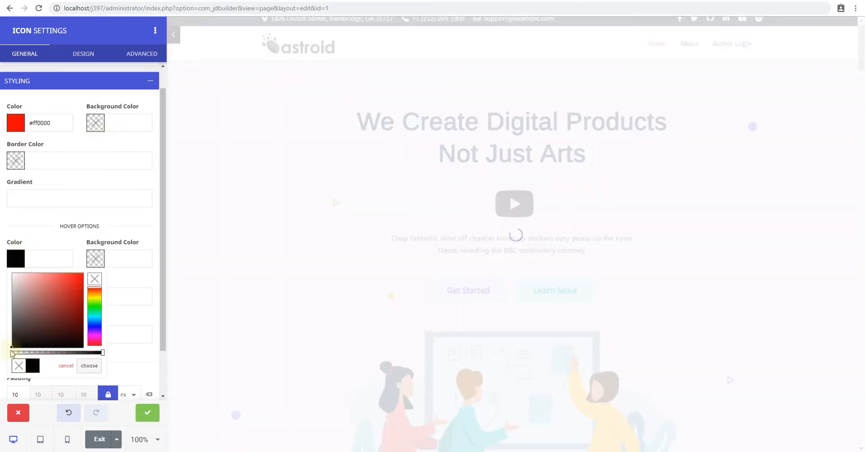
pyautogui.click(107, 218)
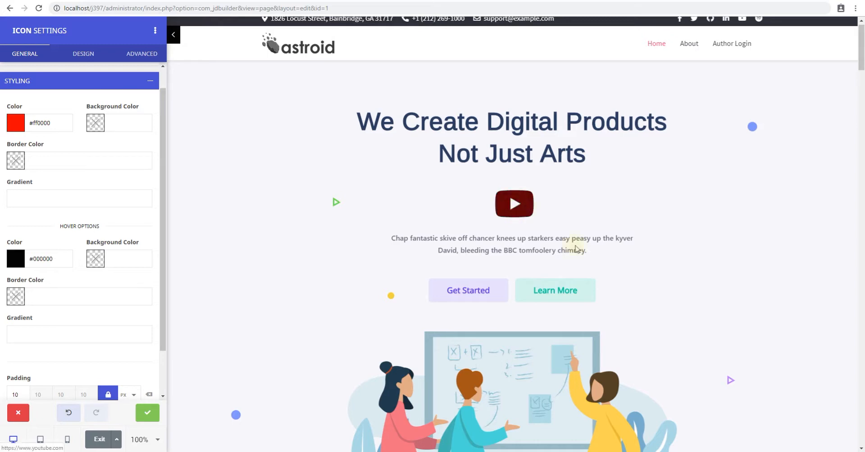
# Reduce the icon's size to 40 px in the Basic settings
pyautogui.scroll(1, 45, 85)
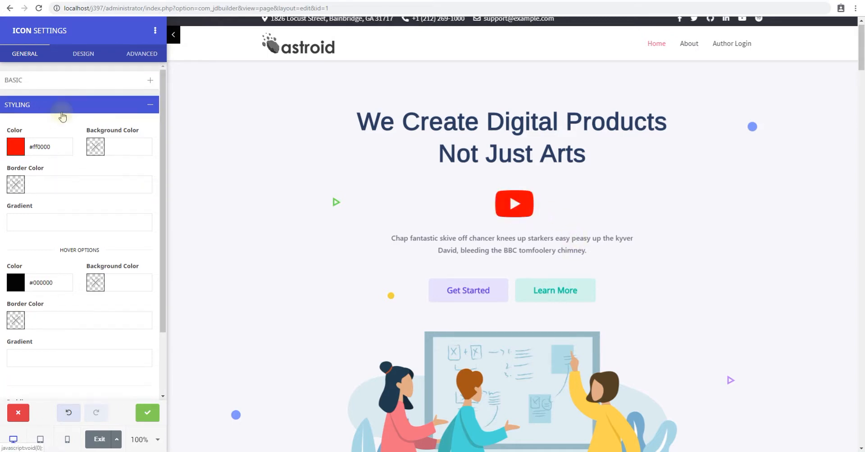
pyautogui.click(43, 80)
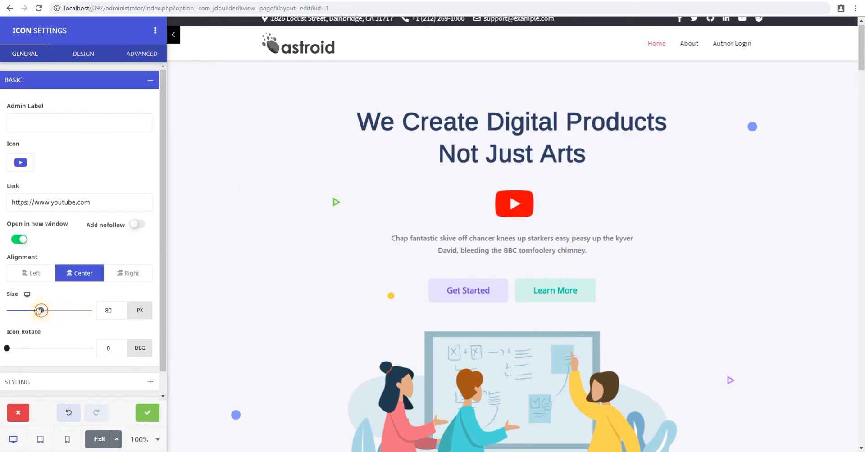
pyautogui.moveTo(40, 310); pyautogui.dragTo(31, 313)
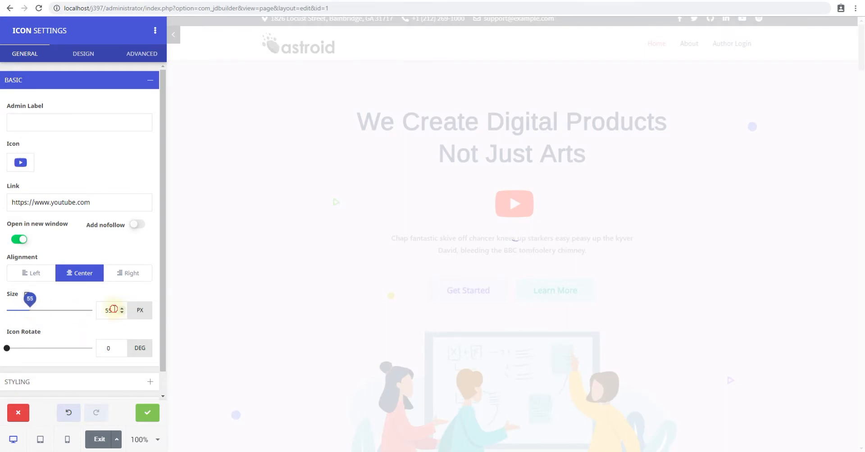
pyautogui.moveTo(113, 309); pyautogui.dragTo(91, 312)
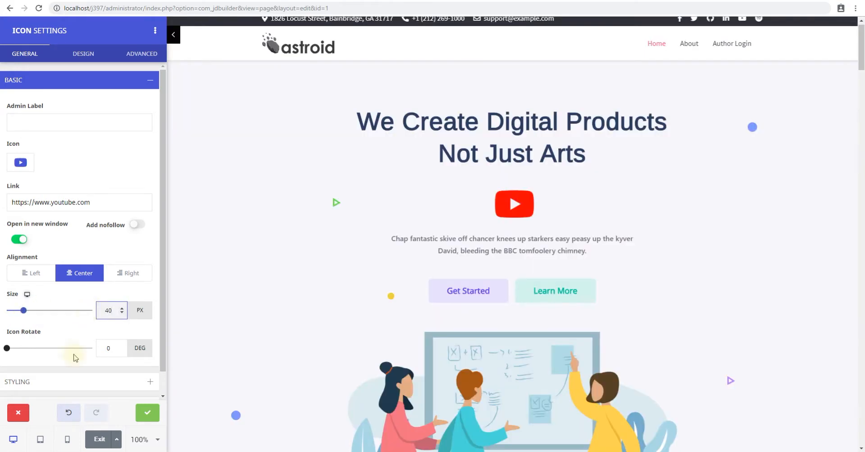
# Set the icon's normal background color to black, #000000
pyautogui.click(49, 381)
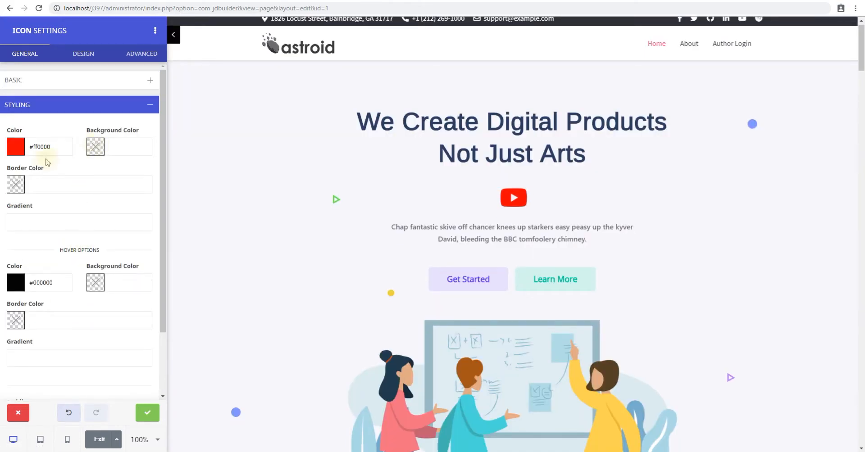
pyautogui.click(94, 148)
pyautogui.moveTo(101, 230); pyautogui.dragTo(87, 242)
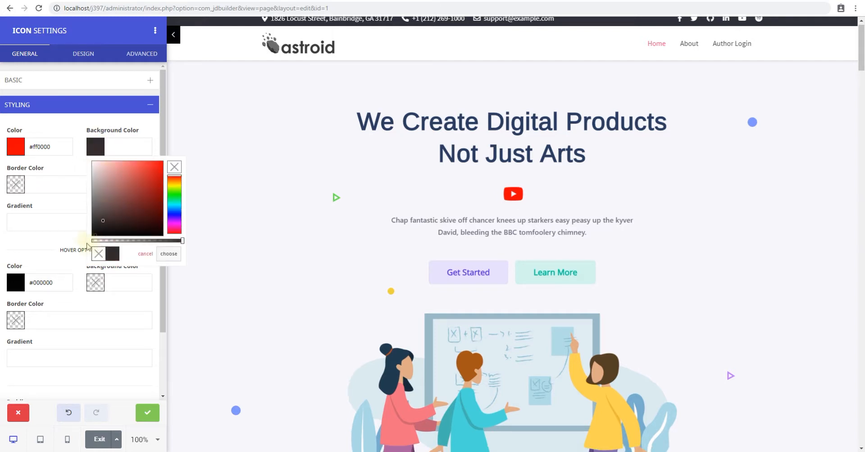
pyautogui.click(73, 179)
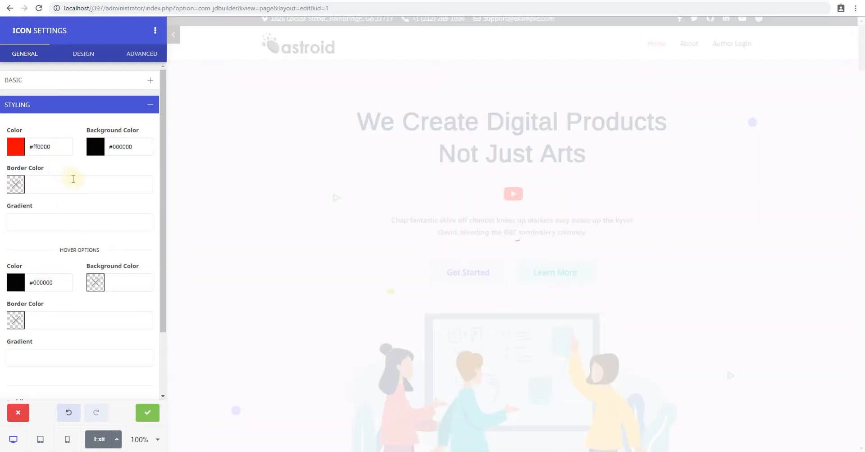
# Set the icon's hover background color to red, #ff0000
pyautogui.click(95, 283)
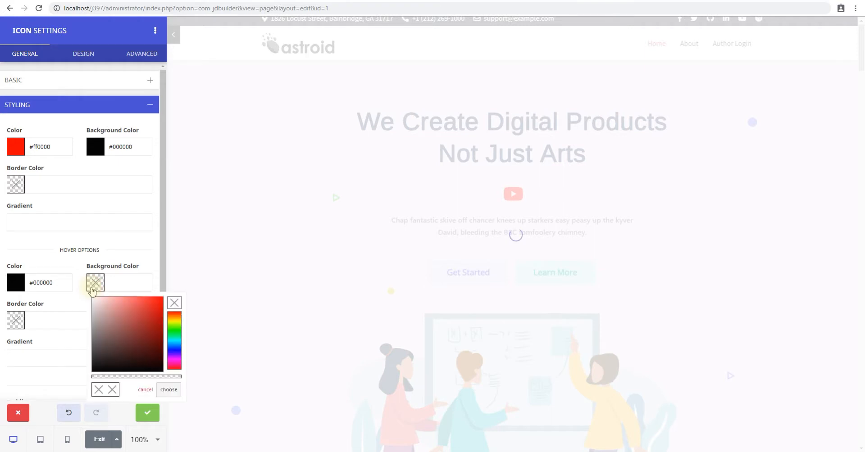
pyautogui.click(163, 298)
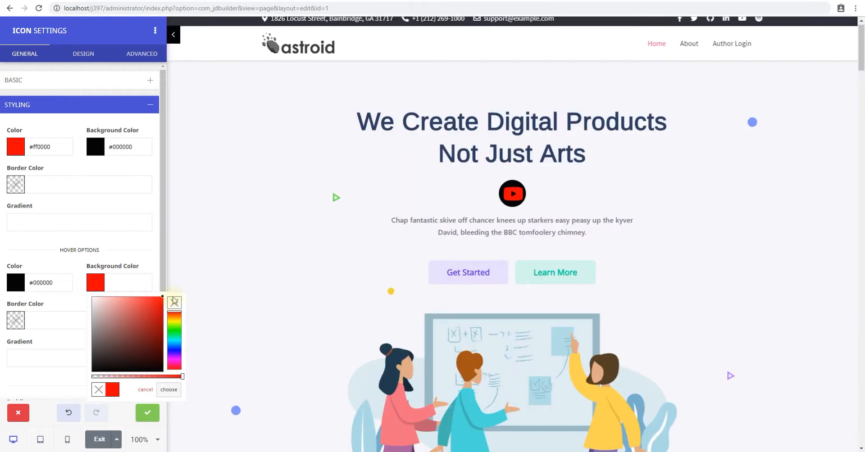
pyautogui.click(148, 246)
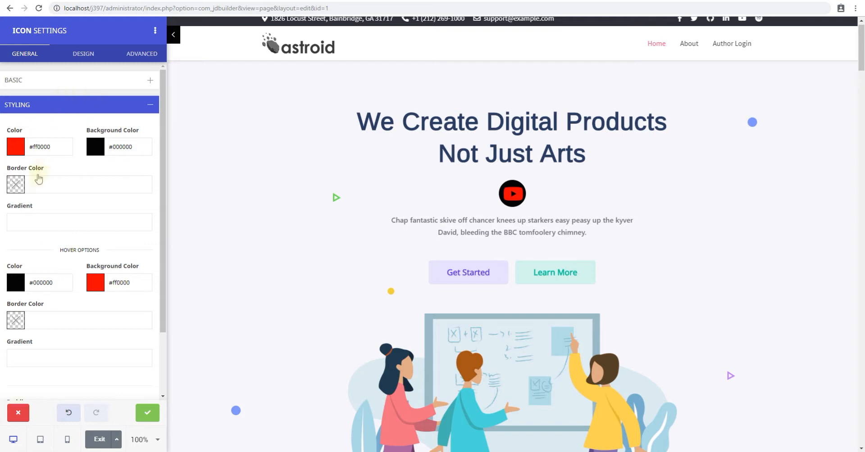
# Change the icon's border shape to Rounded
pyautogui.click(16, 185)
pyautogui.click(57, 105)
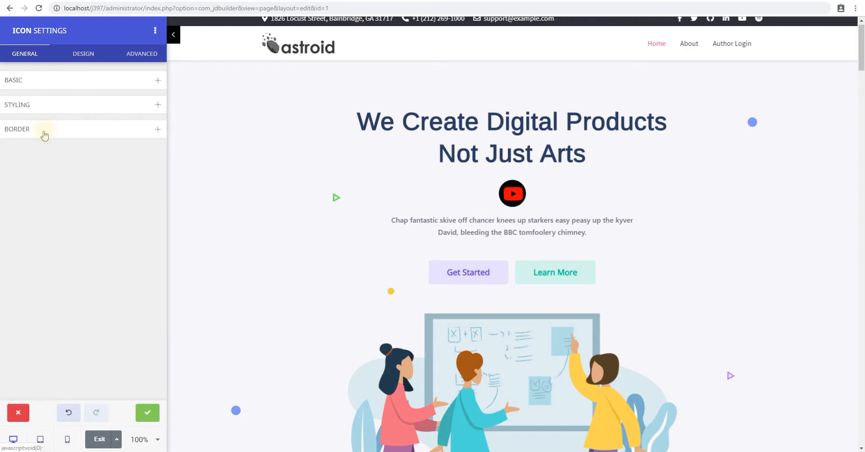
pyautogui.click(29, 130)
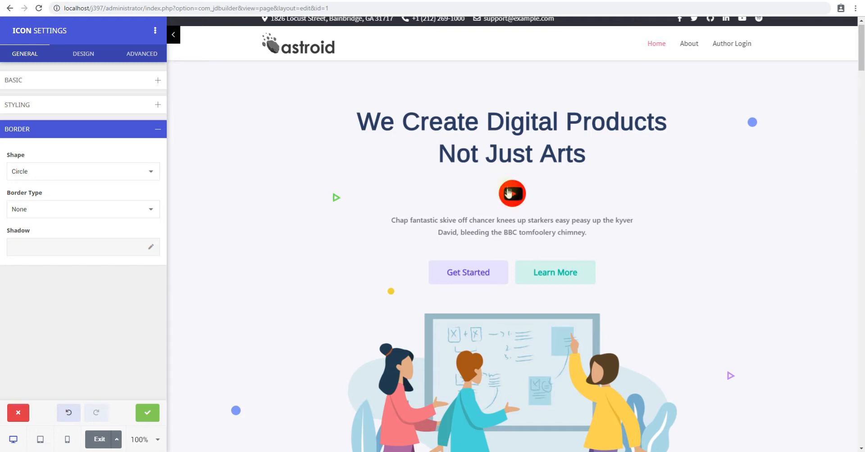
pyautogui.click(52, 169)
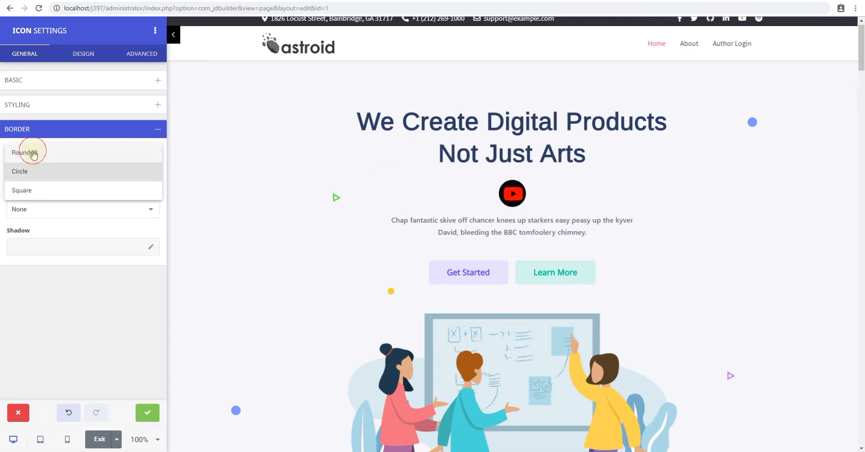
pyautogui.click(33, 154)
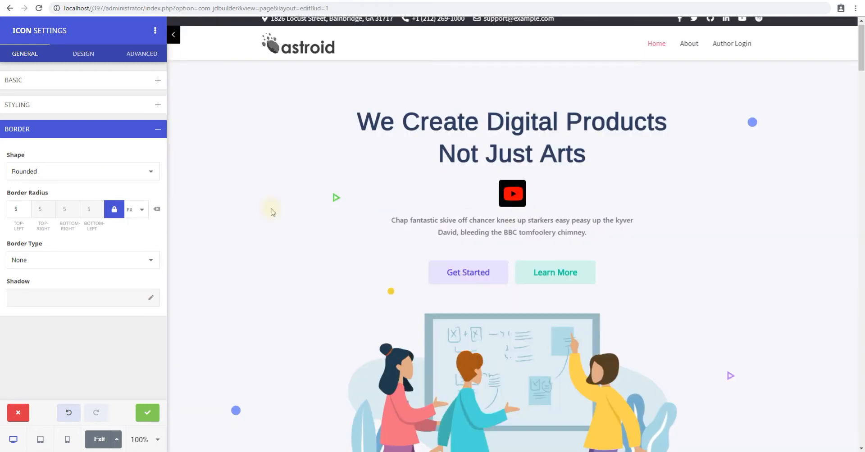
# Increase the rounded icon's border radius to 10 px on all four corners
pyautogui.click(16, 209)
pyautogui.press('Up')
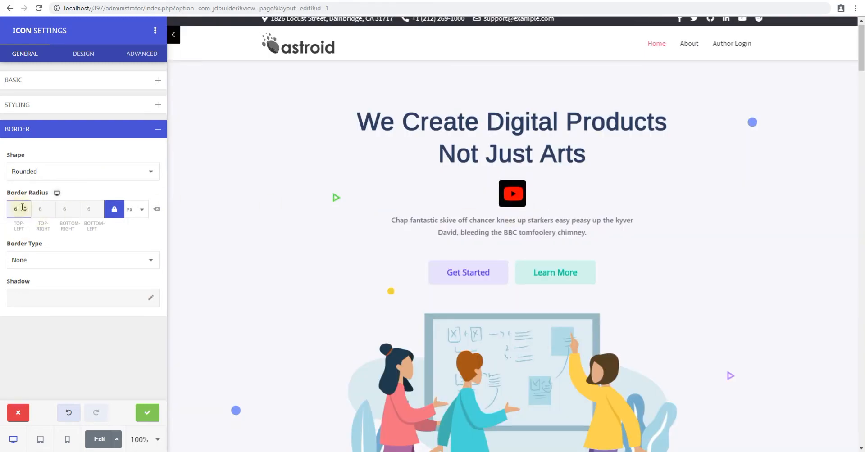
pyautogui.click(24, 206)
pyautogui.click(26, 208)
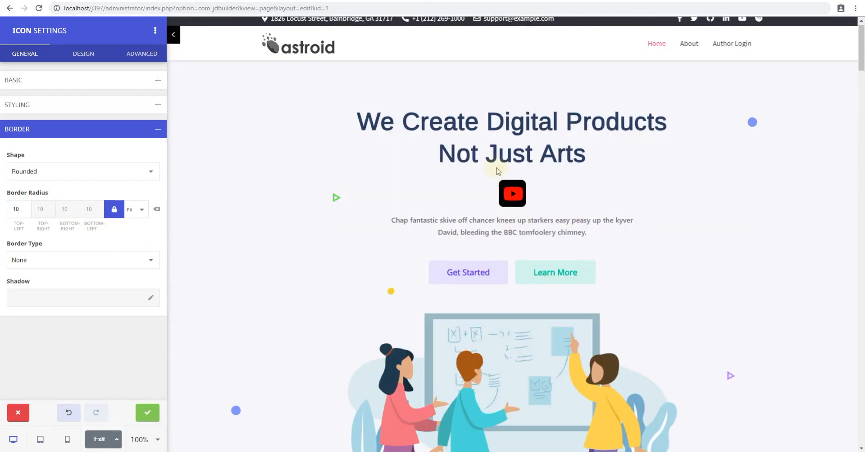
# Change the icon's border shape to Square
pyautogui.click(27, 171)
pyautogui.click(27, 210)
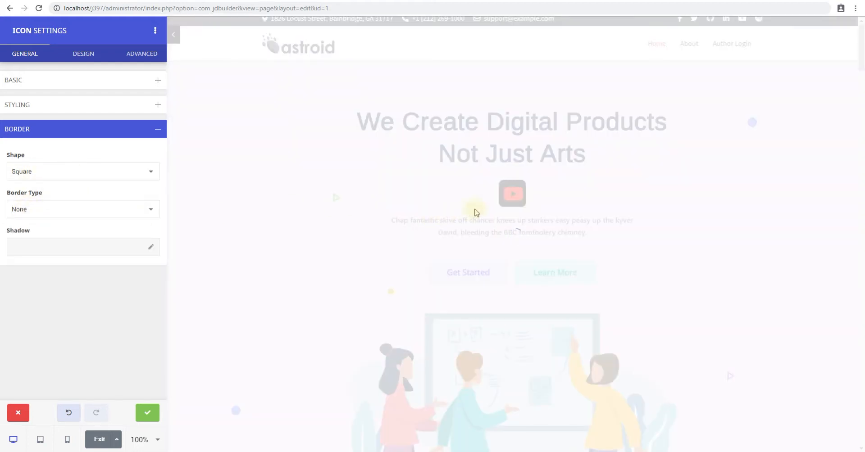
# Try the default 2px 2px 10px 2px shadow on the square icon and clear it again
pyautogui.click(151, 246)
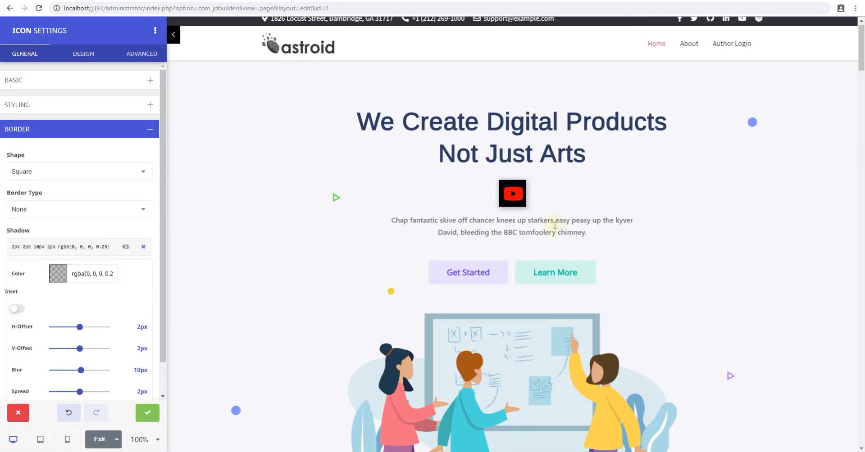
pyautogui.click(143, 250)
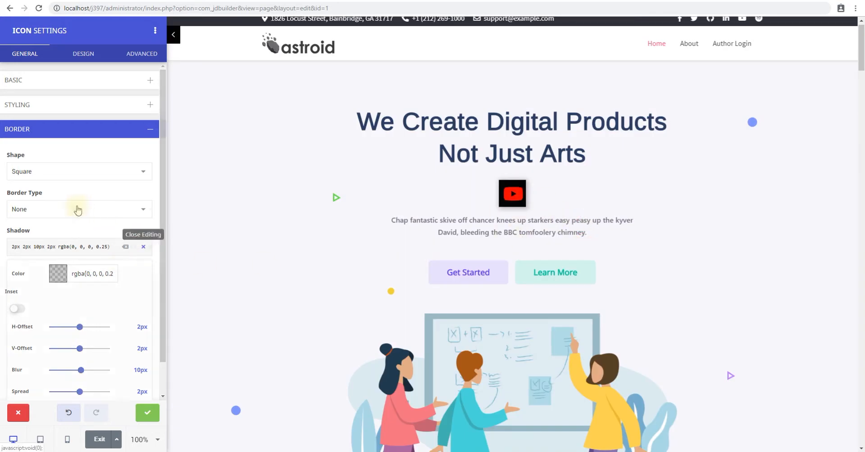
pyautogui.click(68, 215)
pyautogui.click(107, 187)
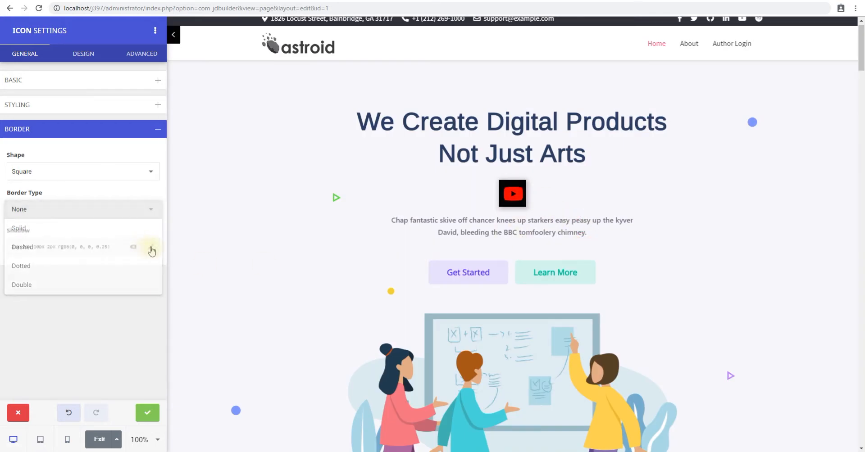
pyautogui.click(135, 247)
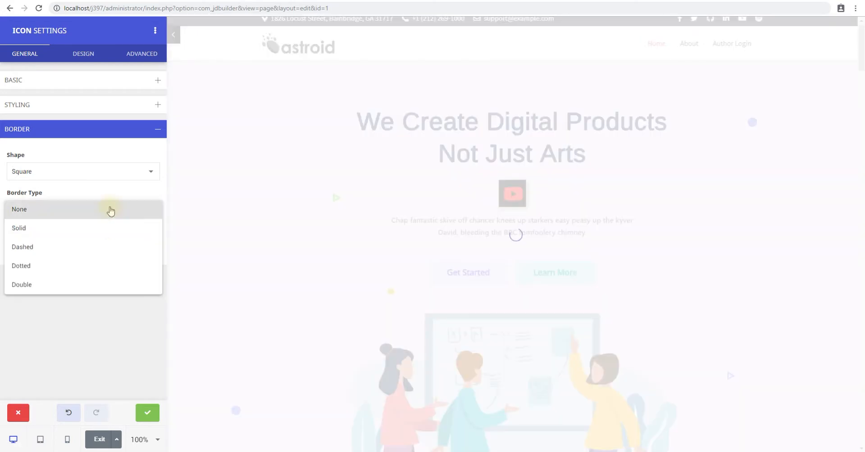
# Give the icon a Solid border with a weight of 3 px on all sides
pyautogui.click(109, 213)
pyautogui.click(33, 233)
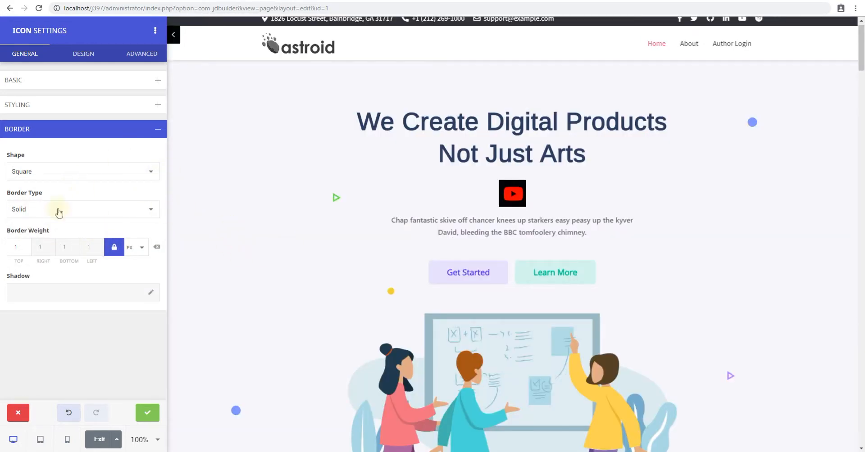
pyautogui.click(26, 246)
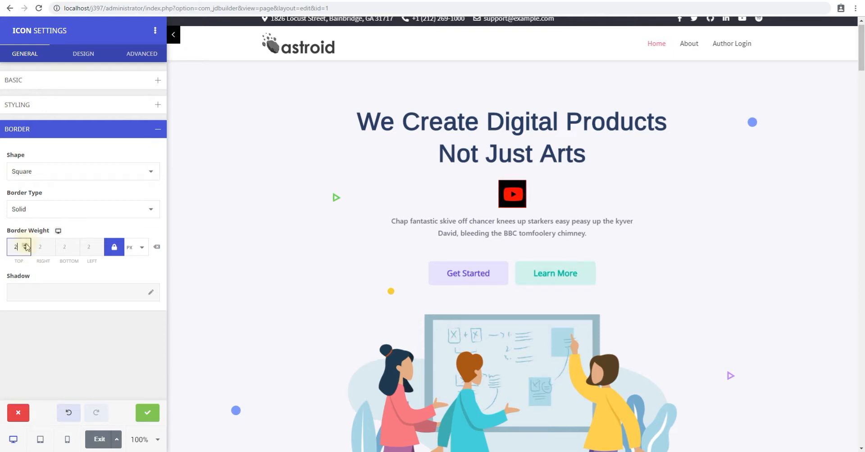
pyautogui.click(26, 246)
# Set the icon's normal border color to yellow, #fff900, in the Styling settings
pyautogui.click(28, 108)
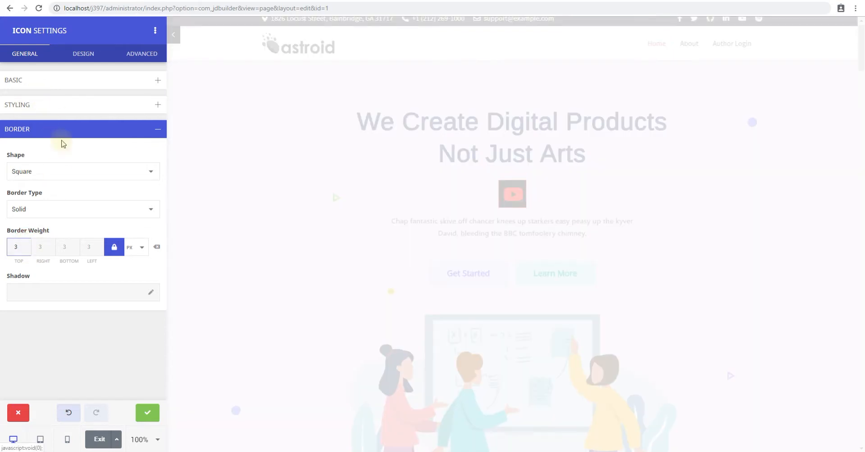
pyautogui.click(16, 184)
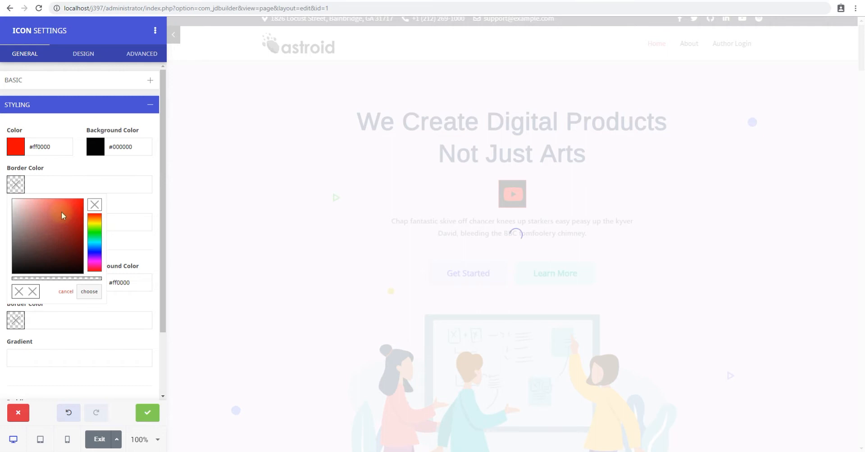
pyautogui.click(94, 223)
pyautogui.moveTo(63, 212); pyautogui.dragTo(103, 195)
pyautogui.click(126, 207)
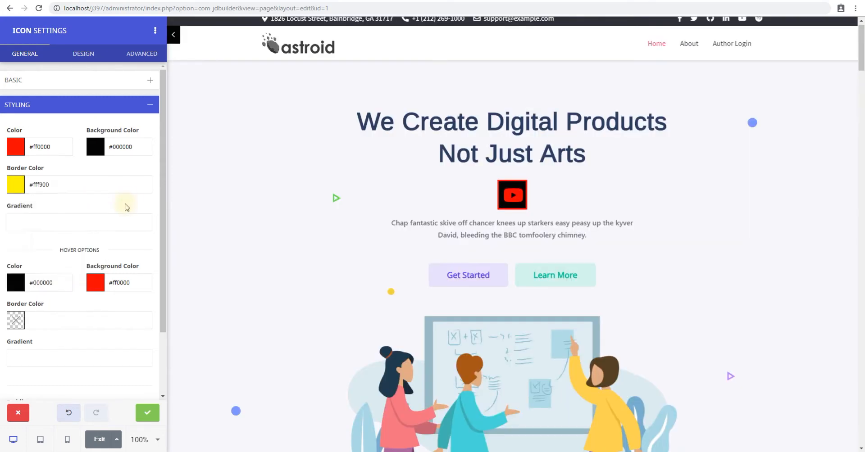
# Set the icon's hover border color to green, #00ff85
pyautogui.click(16, 320)
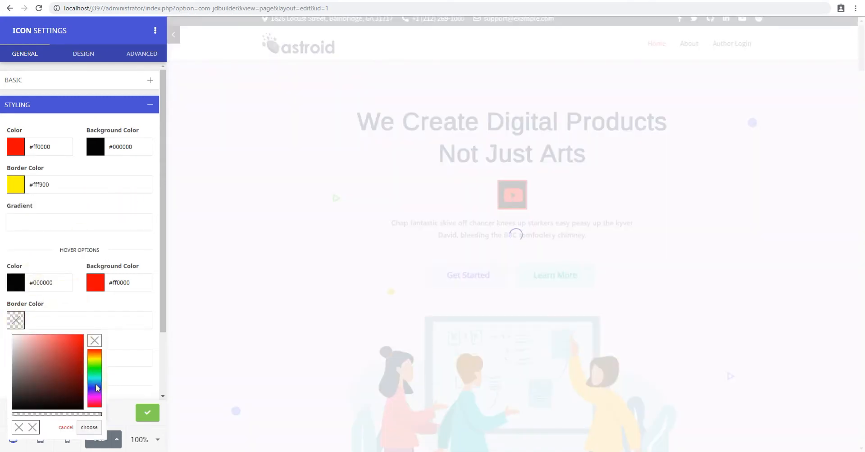
pyautogui.moveTo(95, 390); pyautogui.dragTo(95, 379)
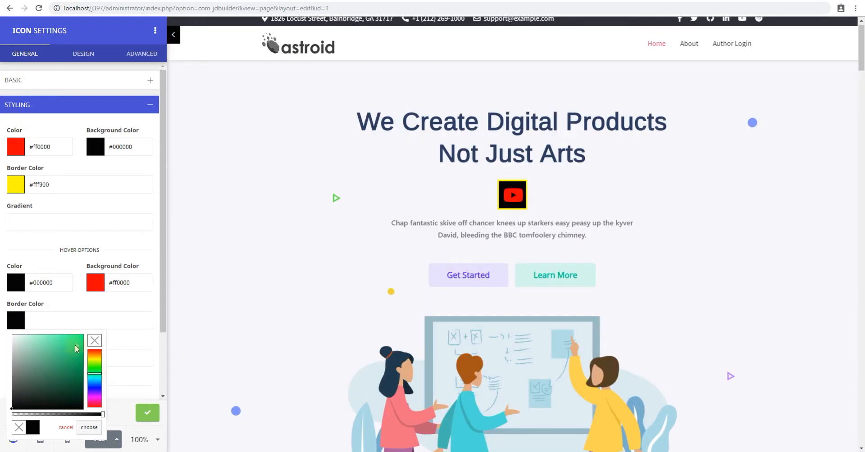
pyautogui.moveTo(74, 347); pyautogui.dragTo(95, 333)
pyautogui.click(120, 298)
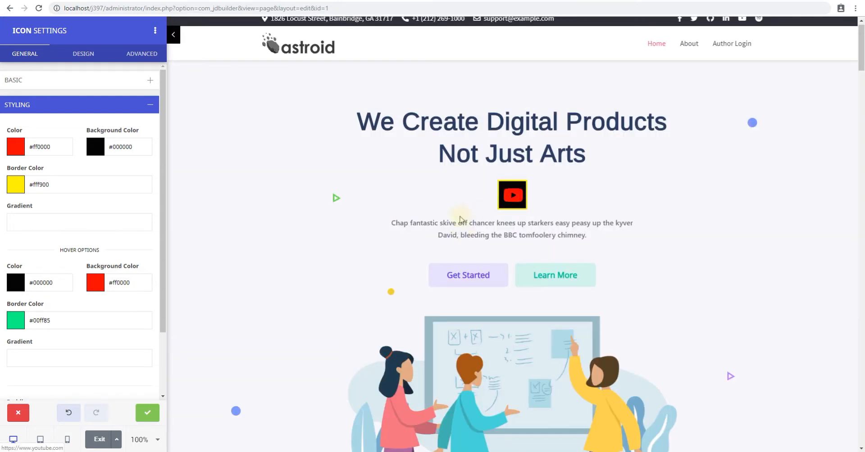
# Clear the icon's hover border color and hover background color
pyautogui.tripleClick(66, 319)
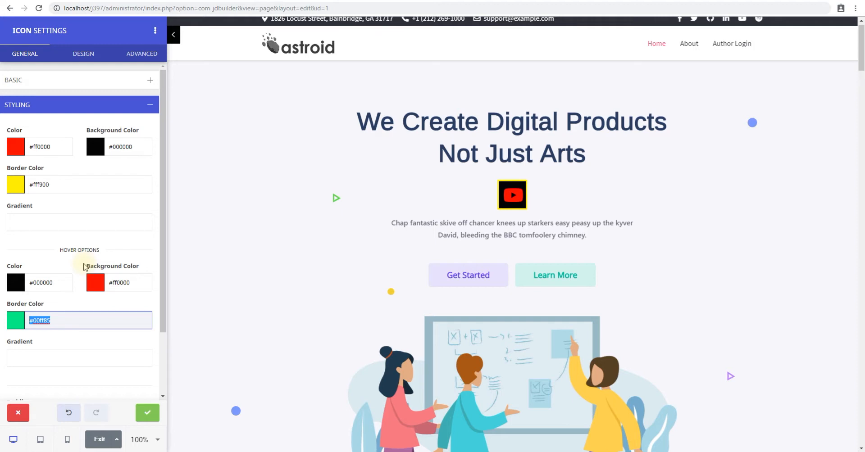
pyautogui.press('BackSpace')
pyautogui.tripleClick(131, 282)
pyautogui.press('BackSpace')
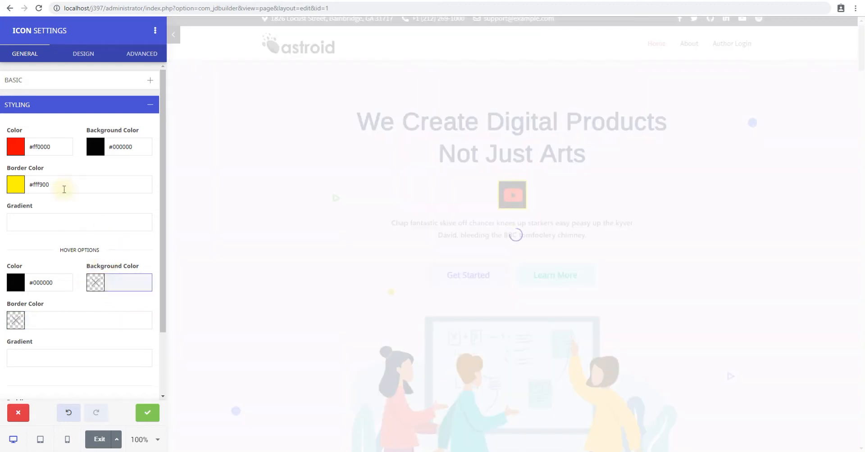
# Clear the icon's normal border color and normal background color
pyautogui.tripleClick(64, 189)
pyautogui.press('BackSpace')
pyautogui.tripleClick(135, 147)
pyautogui.press('BackSpace')
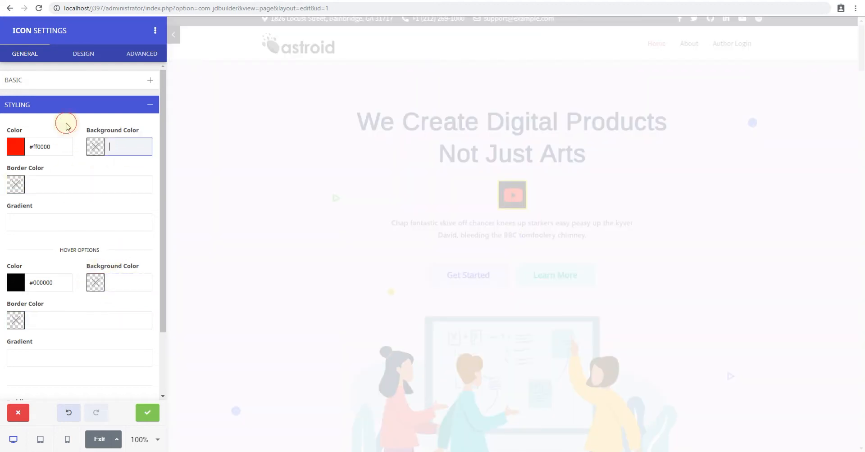
# Set the icon's border type to None in the Border settings
pyautogui.scroll(-2, 74, 299)
pyautogui.click(29, 388)
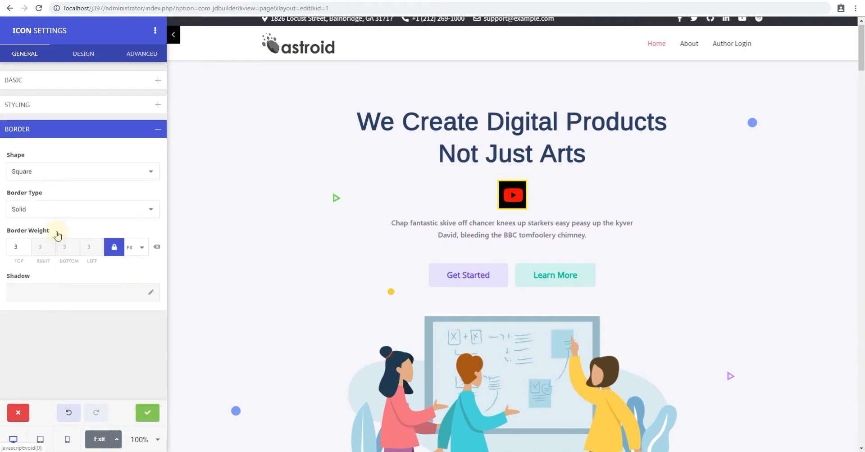
pyautogui.click(31, 212)
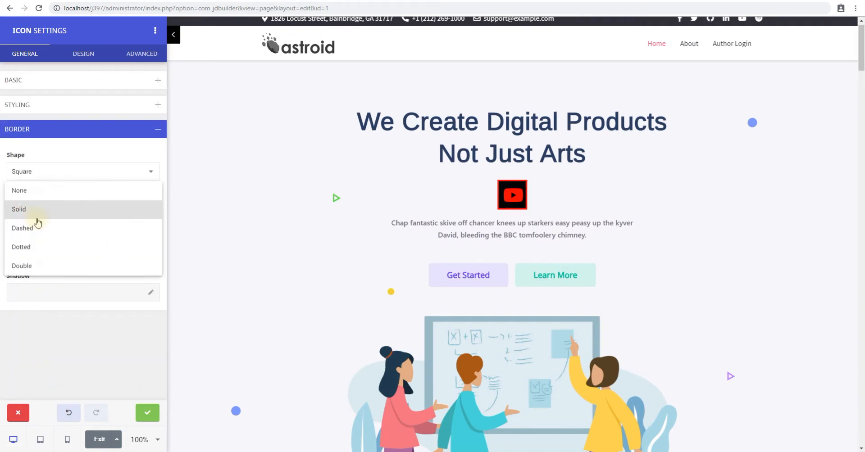
pyautogui.click(24, 192)
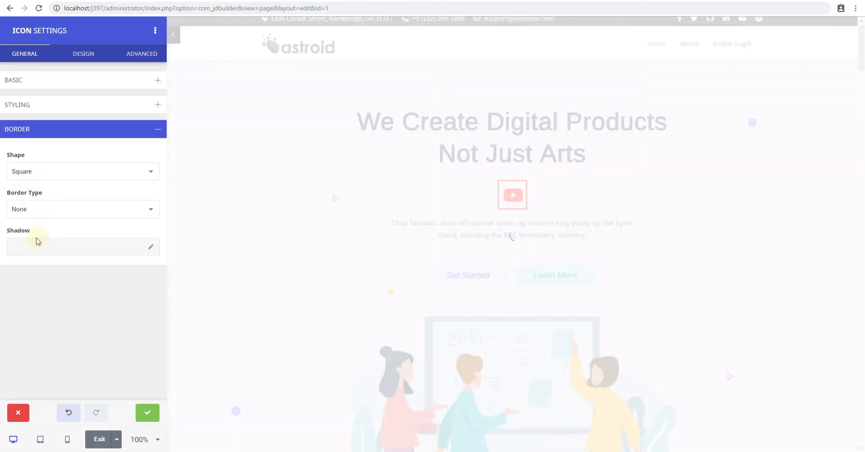
# Enlarge the icon to 90 px in the Basic settings
pyautogui.click(30, 104)
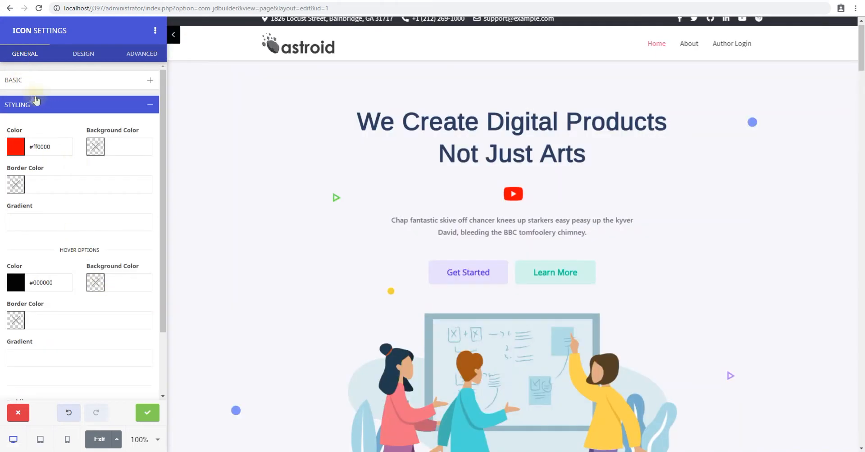
pyautogui.click(29, 80)
pyautogui.click(113, 311)
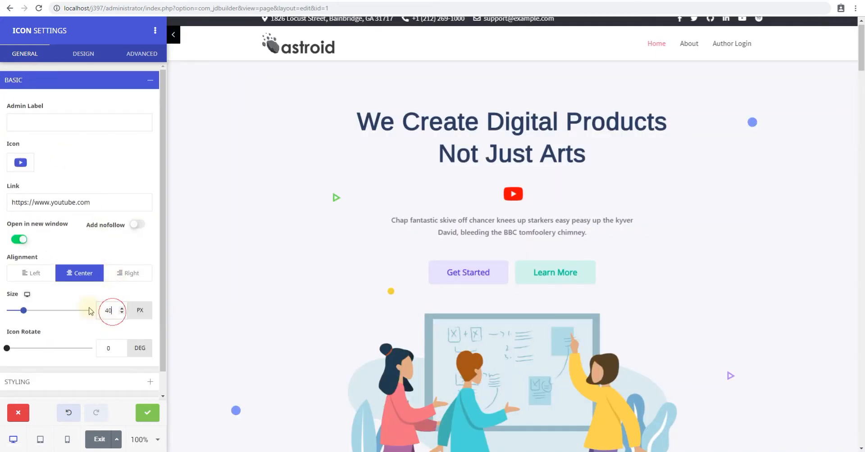
pyautogui.hotkey('ctrl', 'a')
pyautogui.write('90')
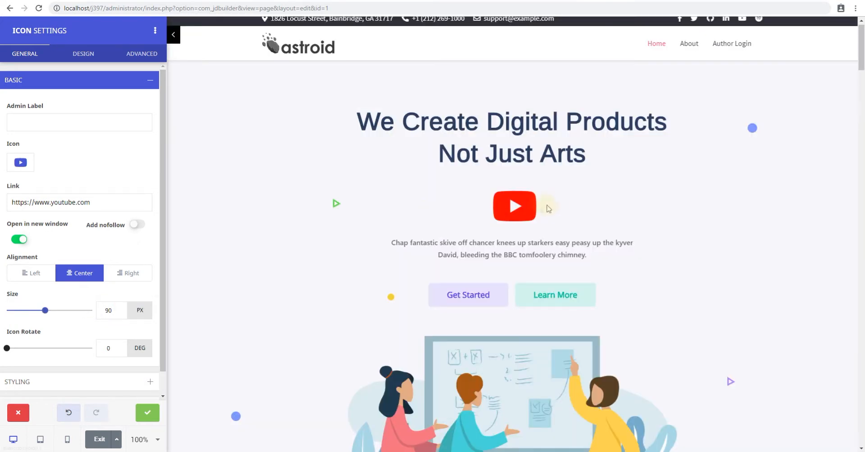
pyautogui.click(511, 198)
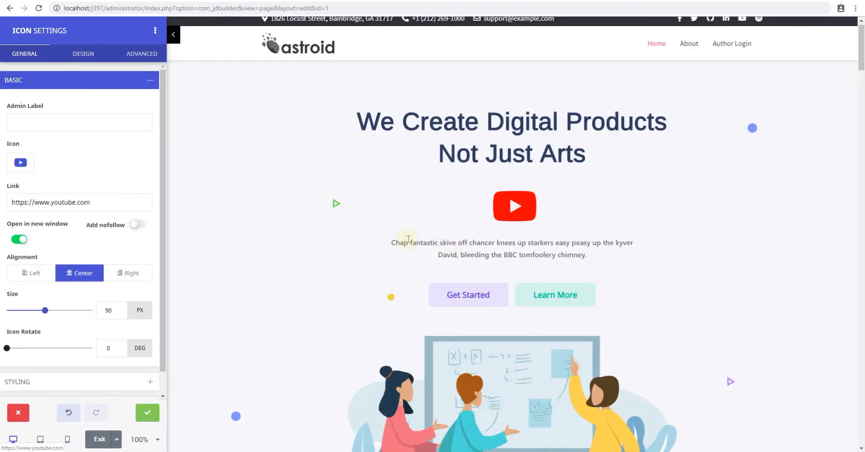
pyautogui.moveTo(355, 113); pyautogui.dragTo(629, 233)
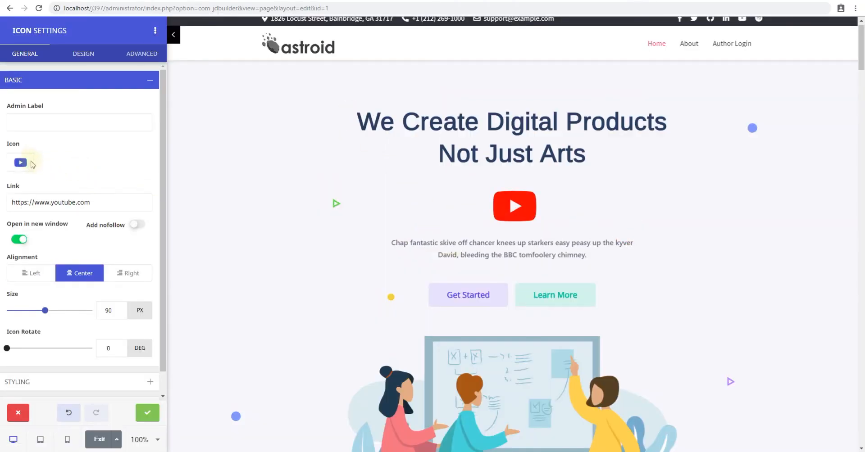
# Replace the YouTube icon with the yin-yang symbol from the Font Awesome icon library
pyautogui.click(20, 162)
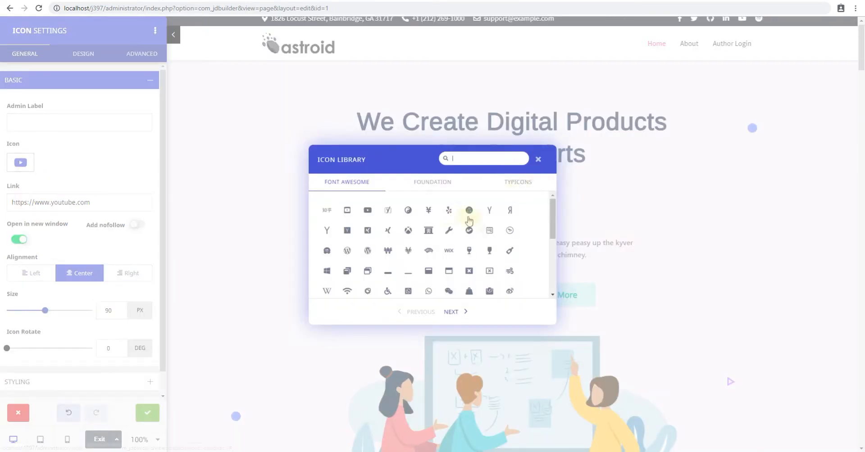
pyautogui.click(408, 210)
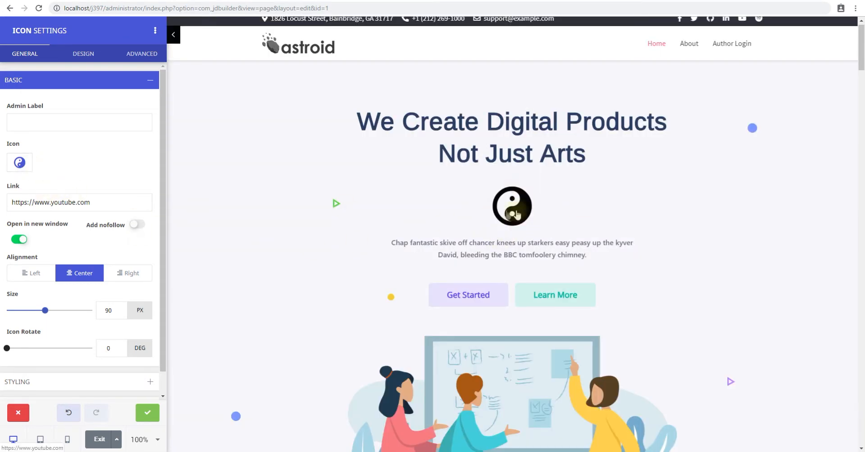
# Set the icon's normal color to white, #ffffff, in the Styling settings
pyautogui.click(63, 382)
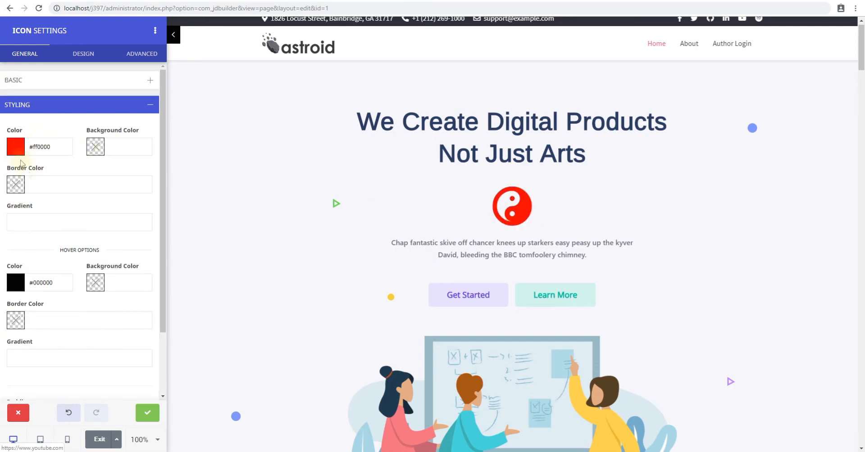
pyautogui.click(16, 146)
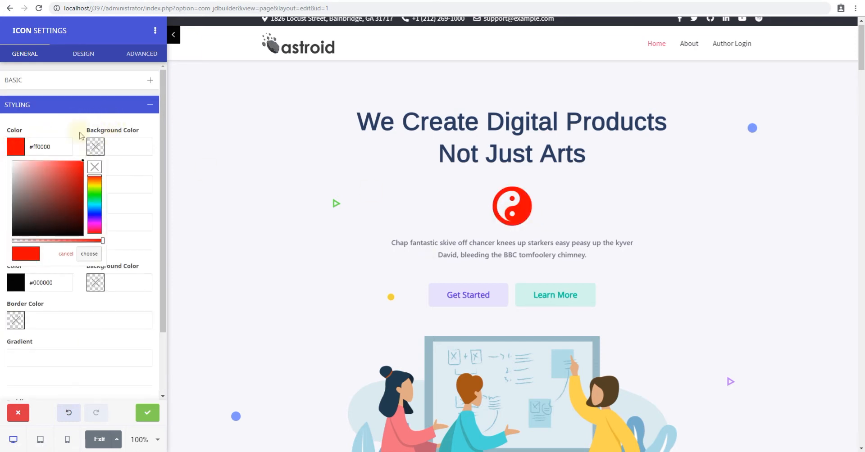
pyautogui.click(15, 160)
pyautogui.click(137, 166)
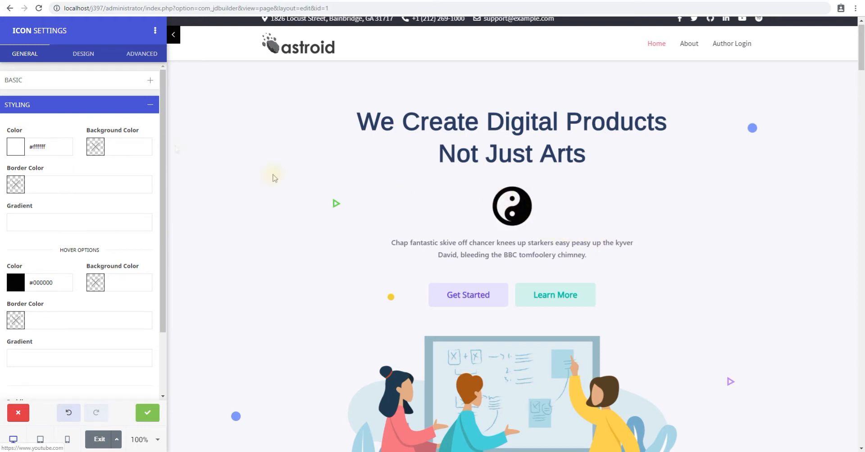
# Set the icon's normal background color to black, #000000, in the Styling settings
pyautogui.click(95, 147)
pyautogui.moveTo(155, 179); pyautogui.dragTo(88, 243)
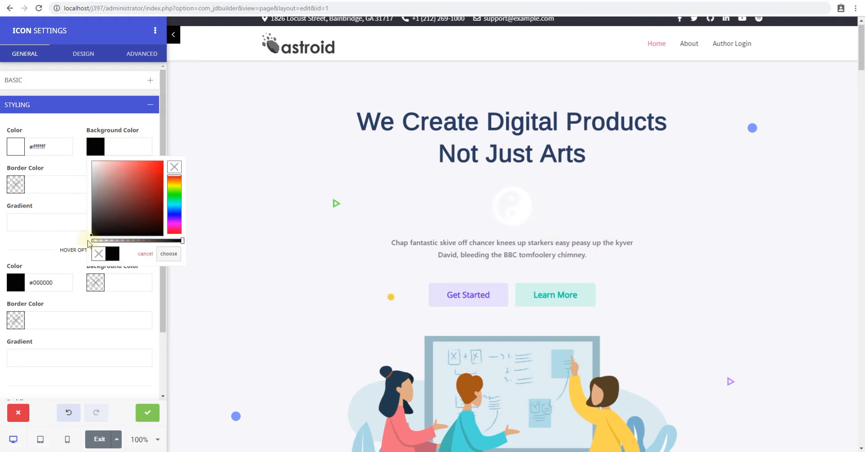
pyautogui.click(248, 200)
pyautogui.click(179, 253)
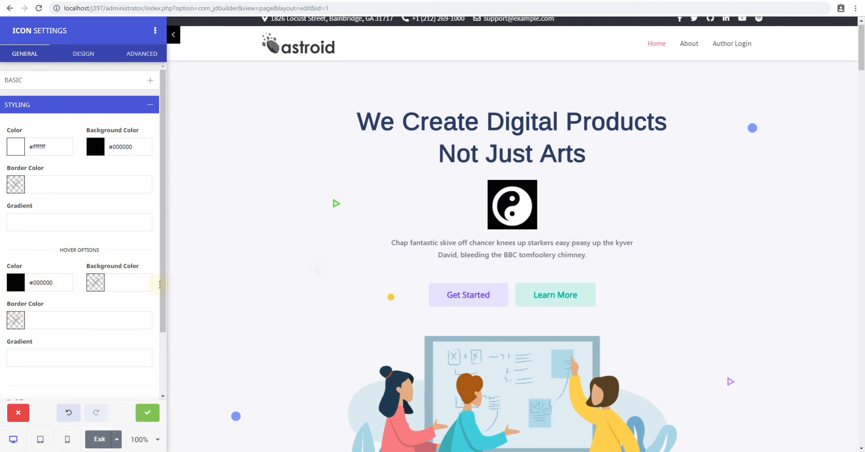
# Set the icon's hover background color to white, #ffffff
pyautogui.click(95, 283)
pyautogui.moveTo(134, 330); pyautogui.dragTo(79, 288)
pyautogui.click(138, 257)
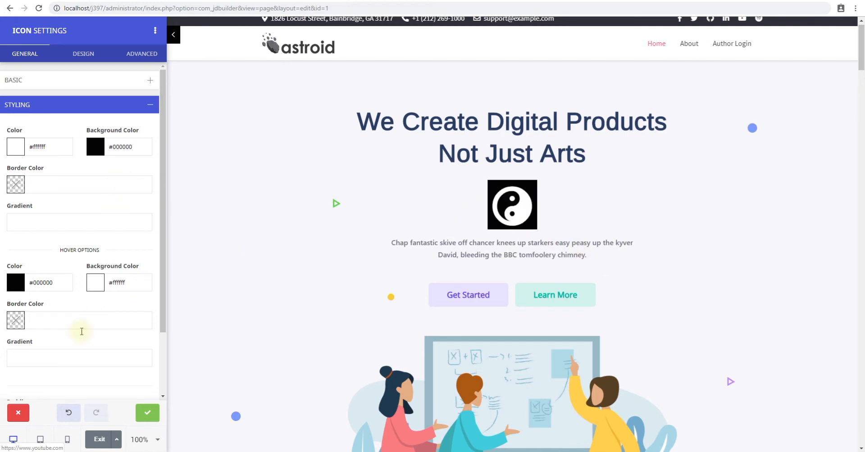
# Set the icon's padding to 0 px on all sides
pyautogui.scroll(-2, 76, 332)
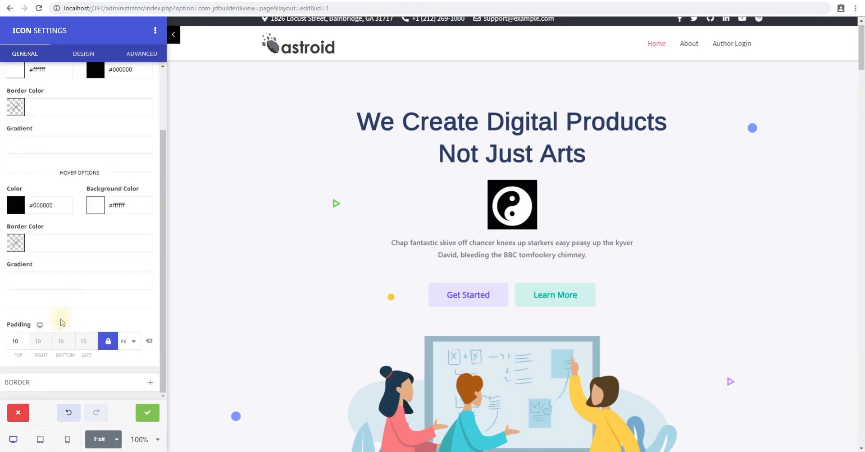
pyautogui.doubleClick(20, 341)
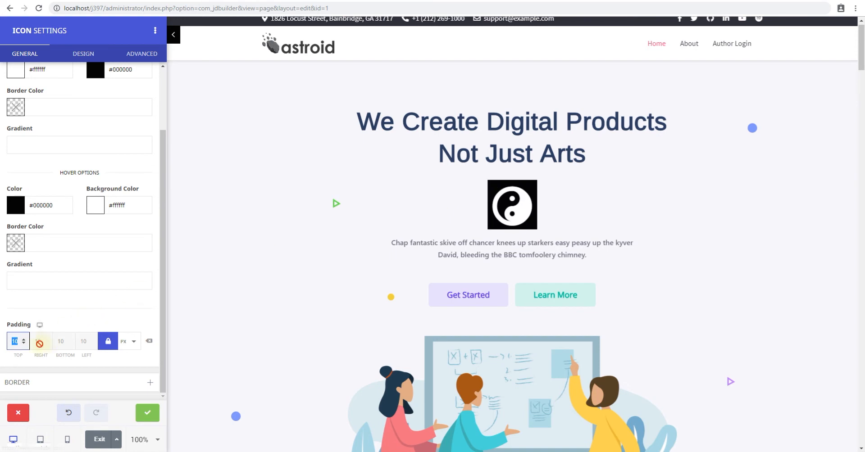
pyautogui.moveTo(495, 156); pyautogui.dragTo(486, 122)
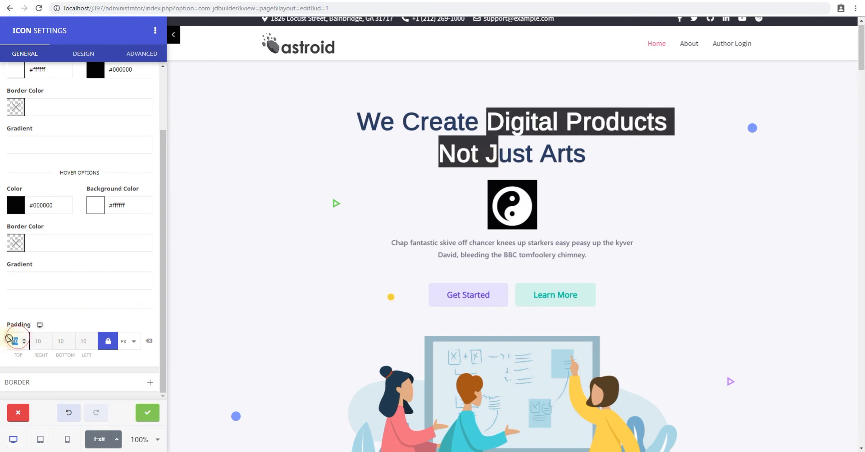
pyautogui.click(98, 313)
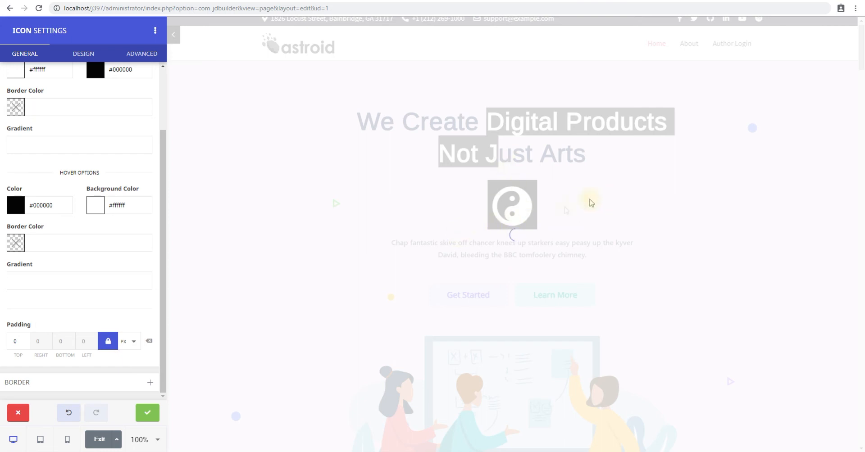
pyautogui.moveTo(459, 142); pyautogui.dragTo(559, 242)
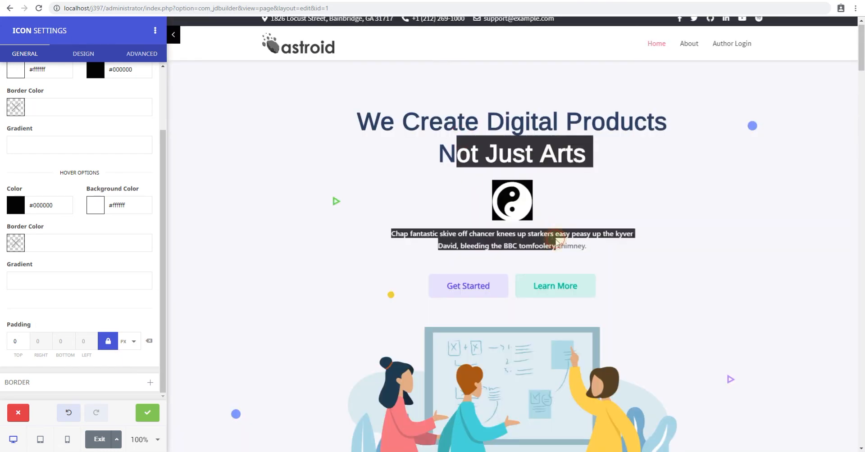
pyautogui.click(497, 154)
# Increase the icon's padding to 20 px on all sides
pyautogui.click(11, 341)
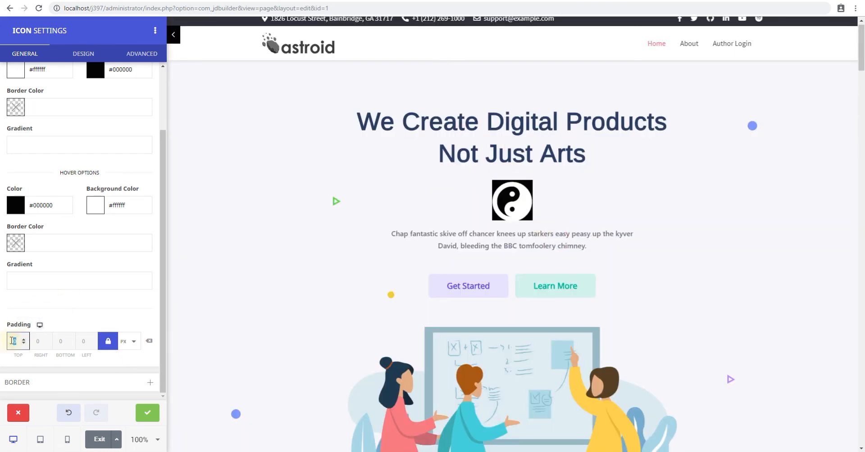
pyautogui.click(56, 323)
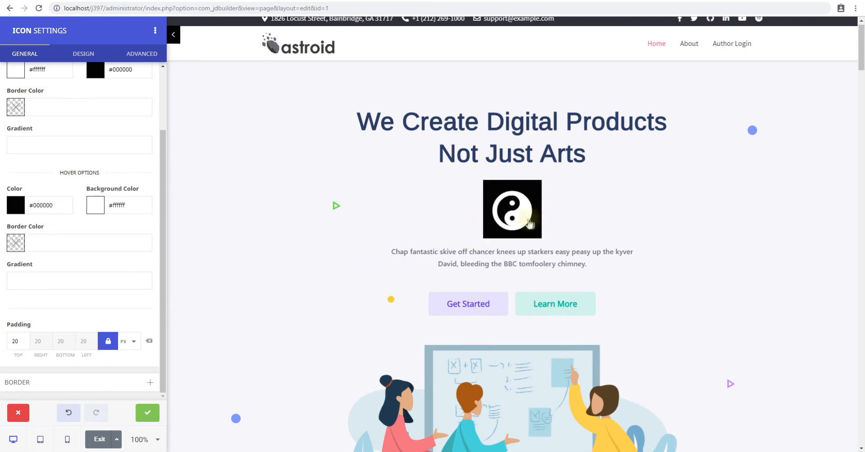
# Clear the icon's normal background color and its hover background color in the Styling settings
pyautogui.scroll(2, 77, 201)
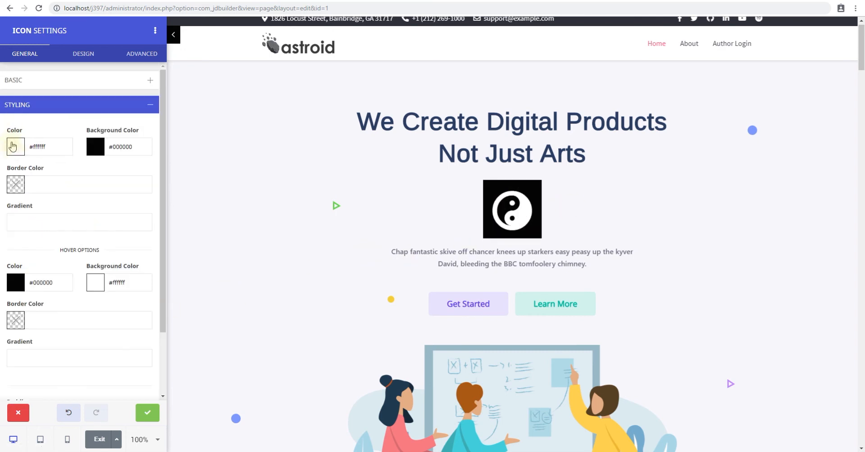
pyautogui.click(15, 147)
pyautogui.click(118, 166)
pyautogui.click(139, 148)
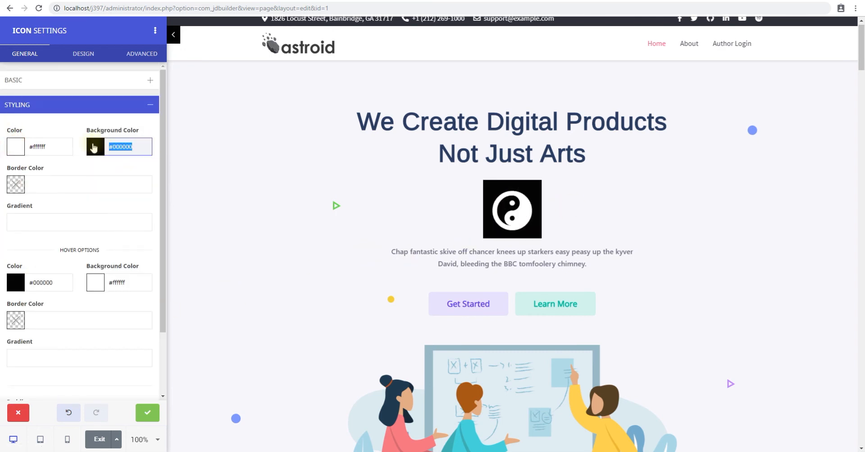
pyautogui.press('BackSpace')
pyautogui.click(129, 281)
pyautogui.press('BackSpace')
# Change the icon's normal color to red, #ff0000
pyautogui.click(15, 147)
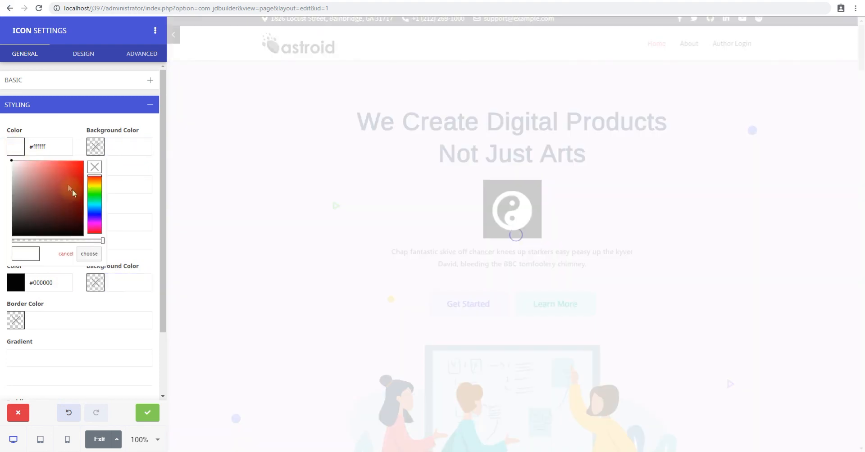
pyautogui.moveTo(72, 189); pyautogui.dragTo(121, 167)
pyautogui.click(121, 167)
# Replace the yin-yang symbol with the youtube icon from the Font Awesome library in the Basic settings
pyautogui.click(41, 80)
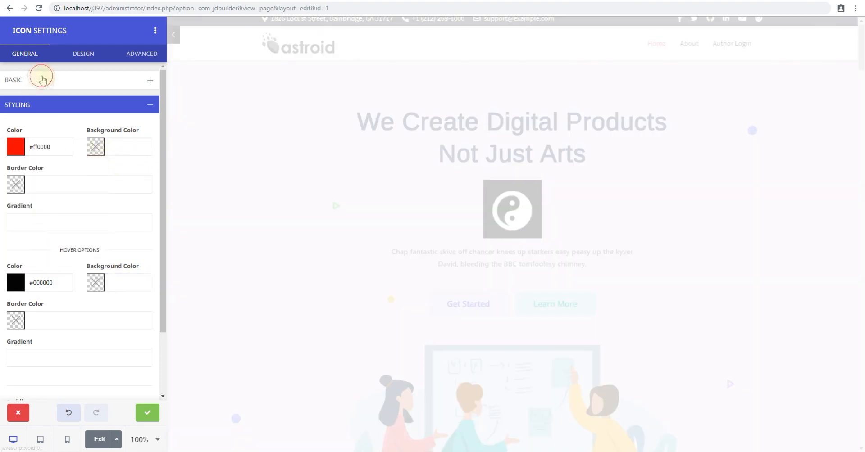
pyautogui.click(19, 167)
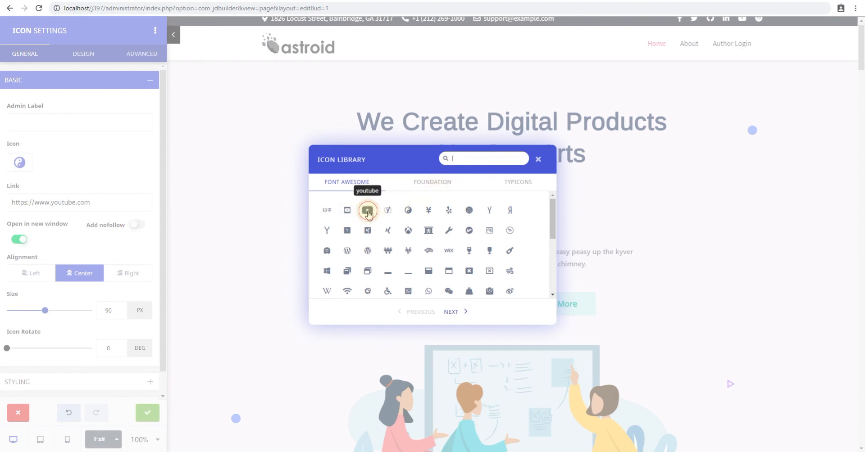
pyautogui.click(367, 211)
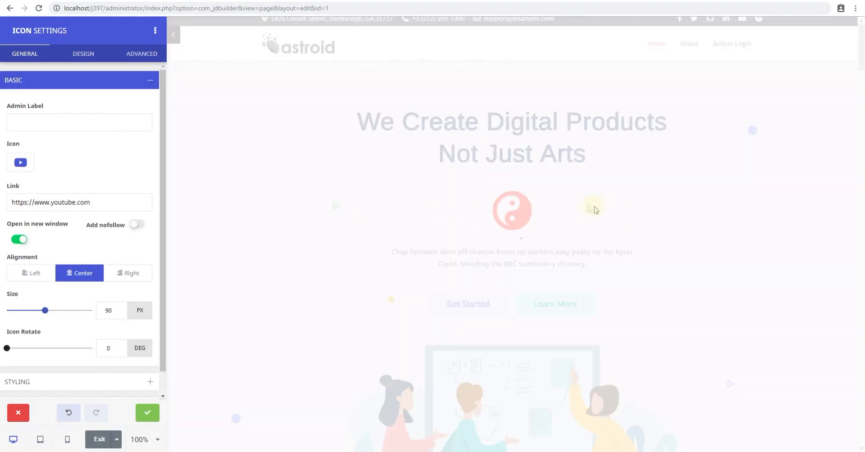